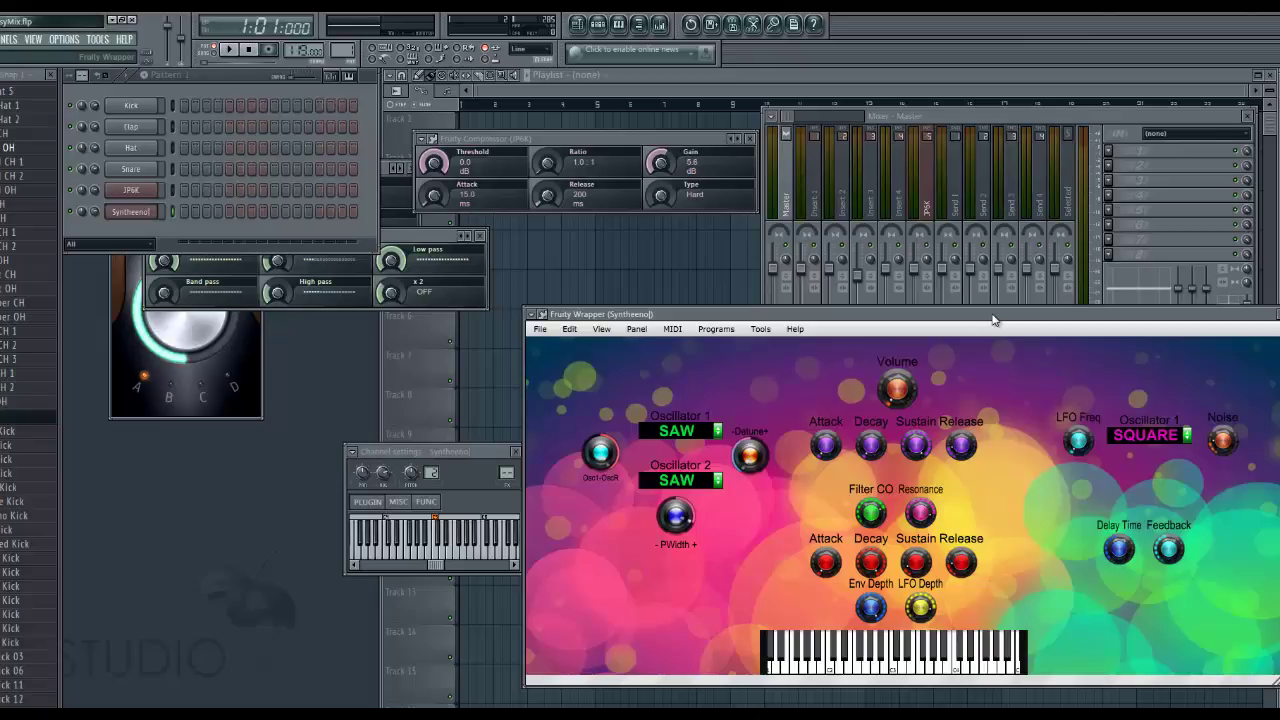
Reposition the Syntheeno plugin window and play test notes on its on-screen keyboard
drag(989, 320, 969, 322)
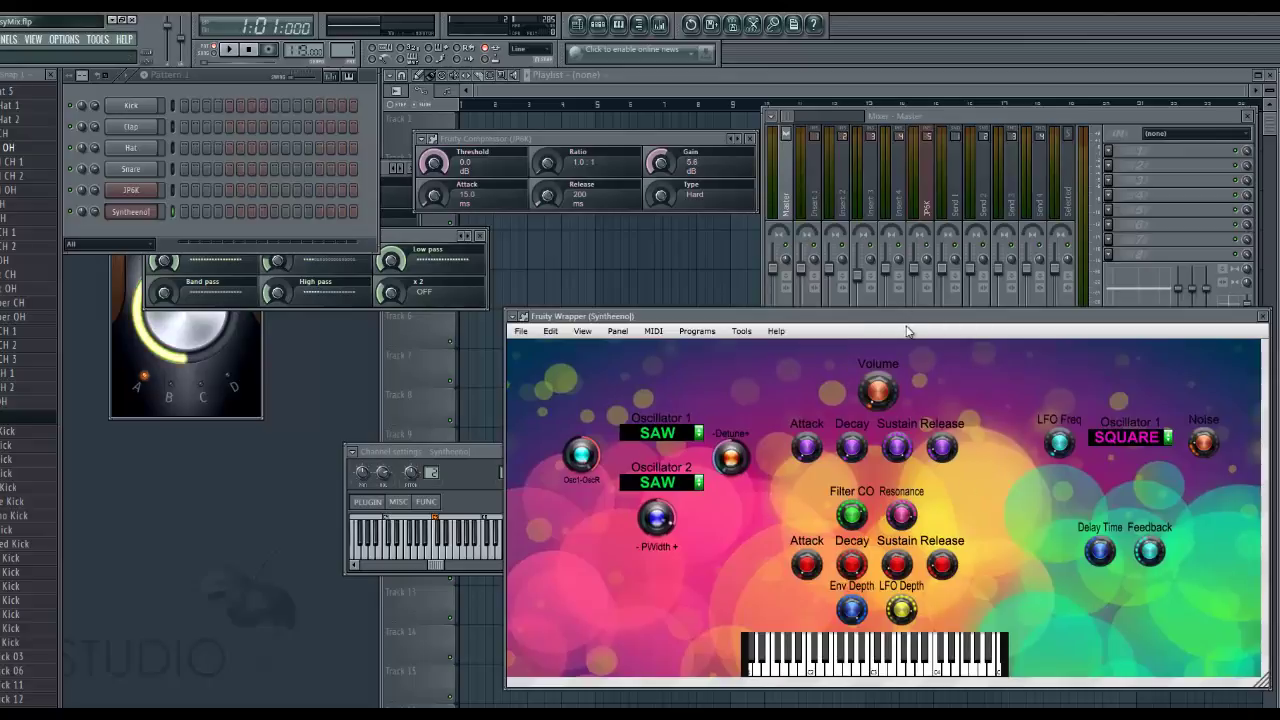
drag(931, 321, 944, 322)
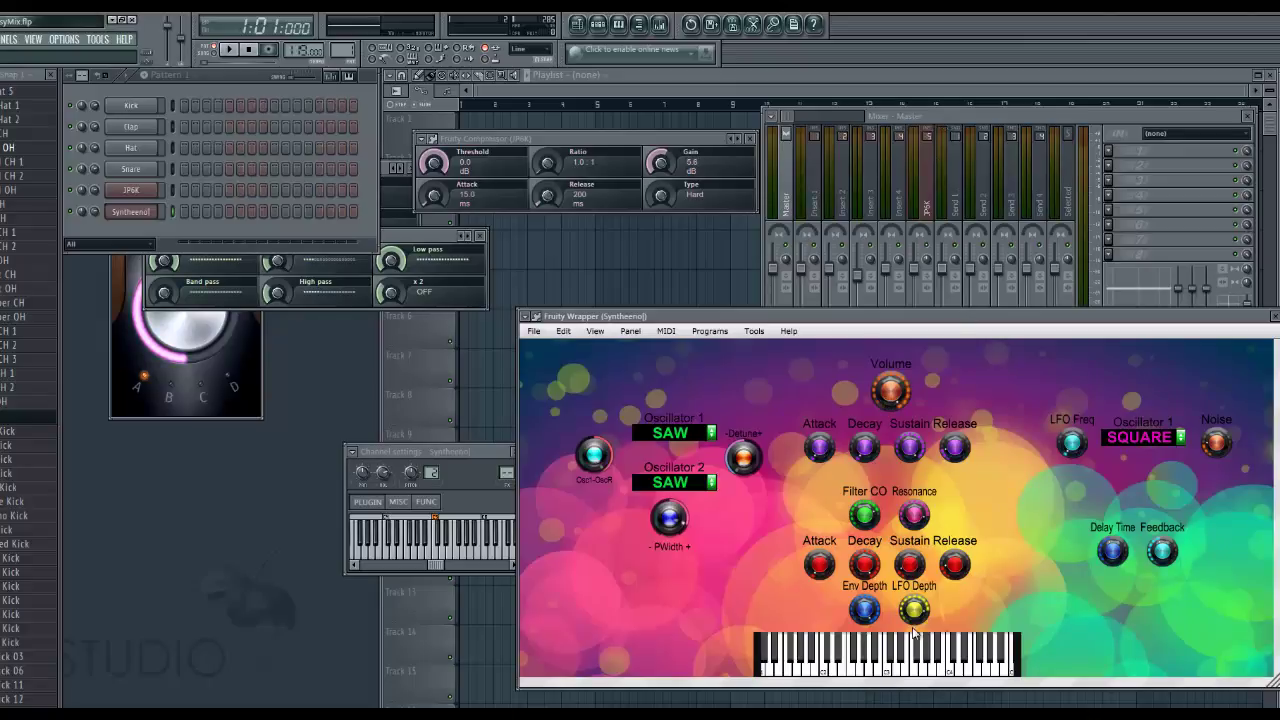
drag(912, 640, 896, 670)
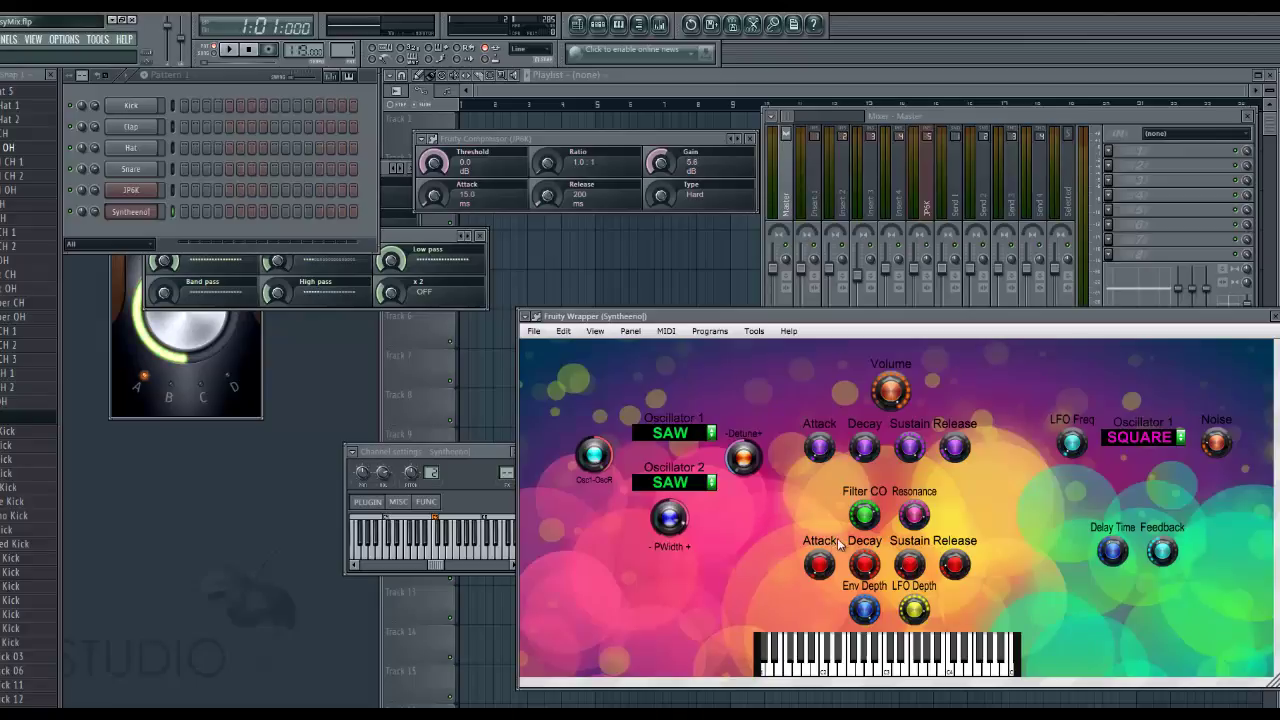
click(826, 656)
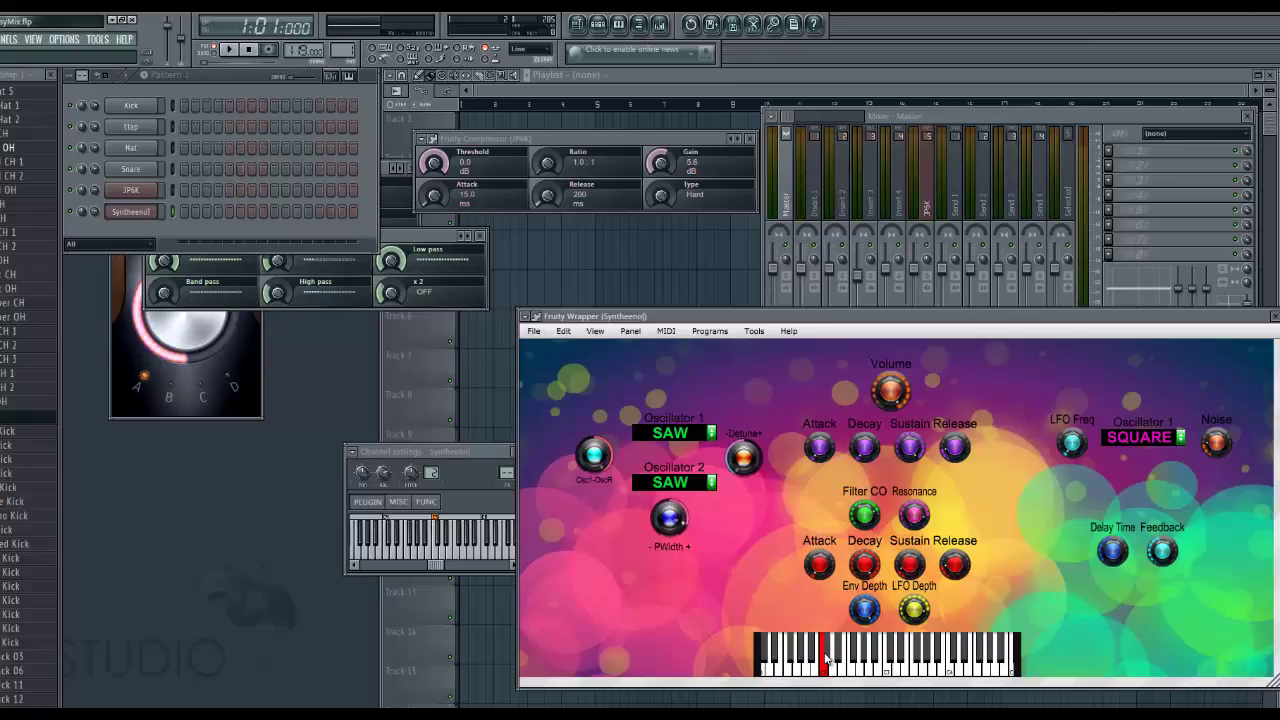
drag(826, 656, 806, 578)
Adjust Syntheeno's detune and play repeated notes to hear the detuned saw oscillators
drag(745, 458, 743, 464)
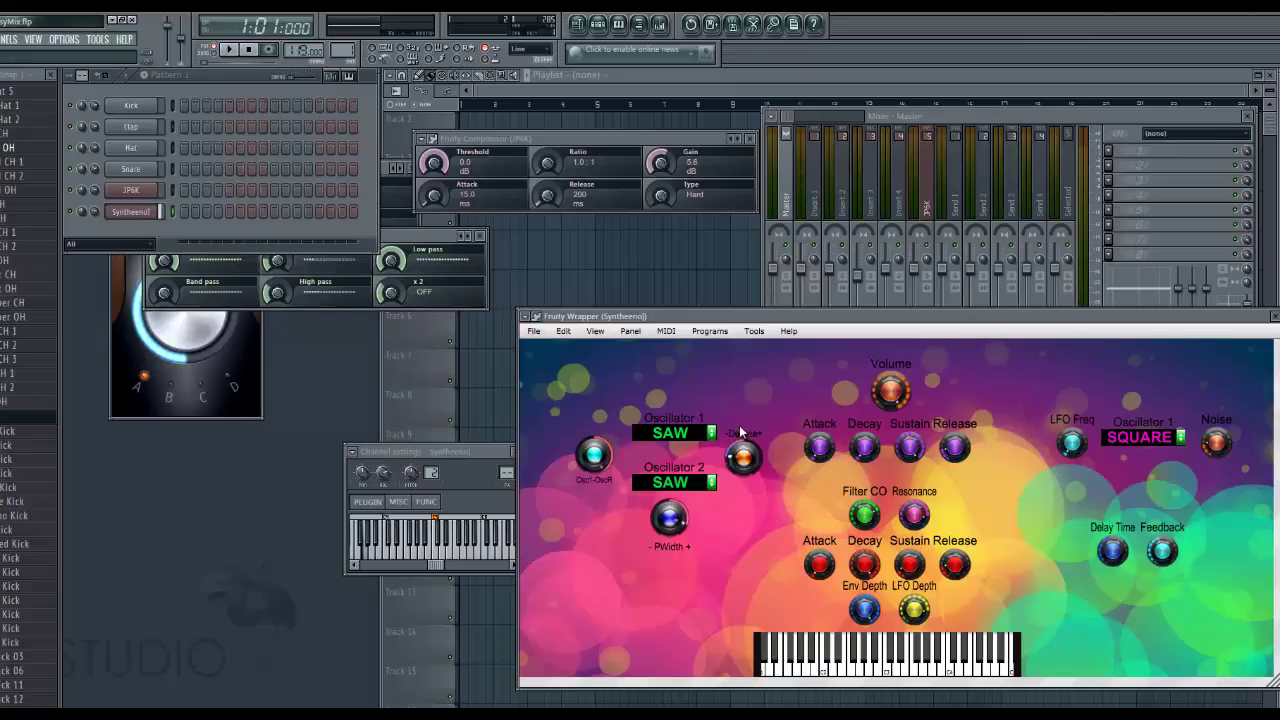
key(z)
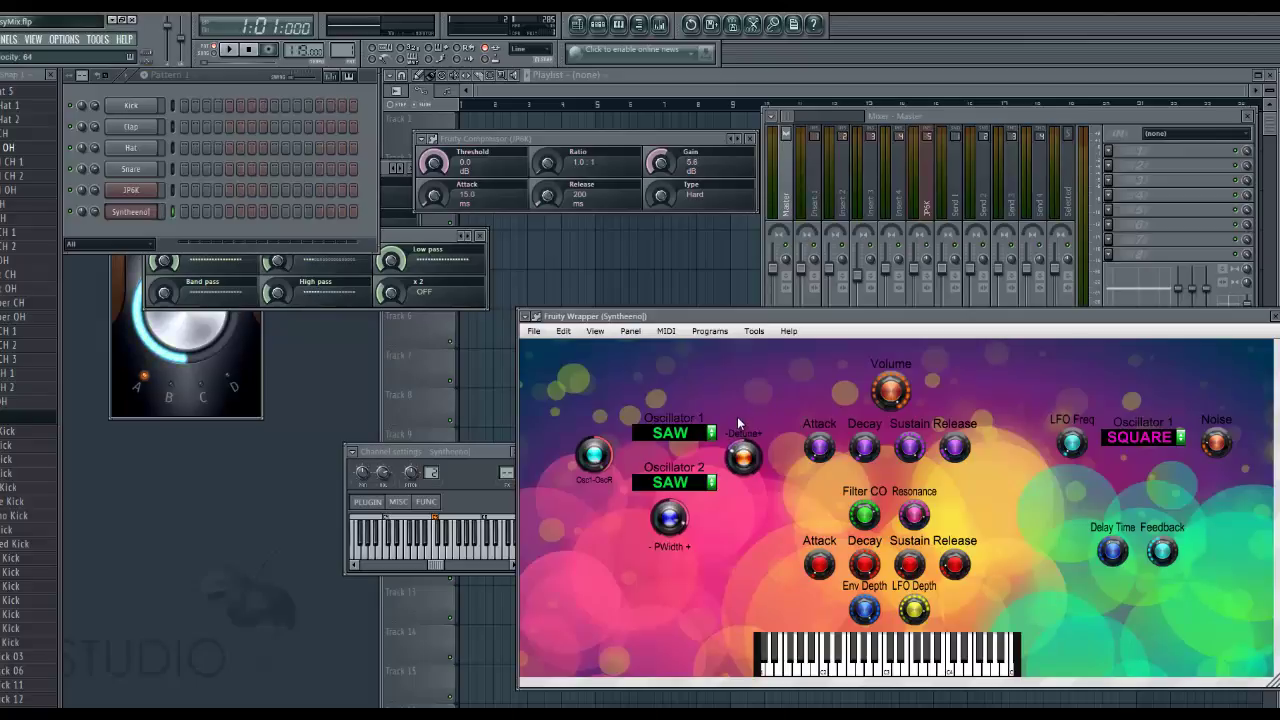
key(x)
key(c)
key(z)
key(x)
key(c)
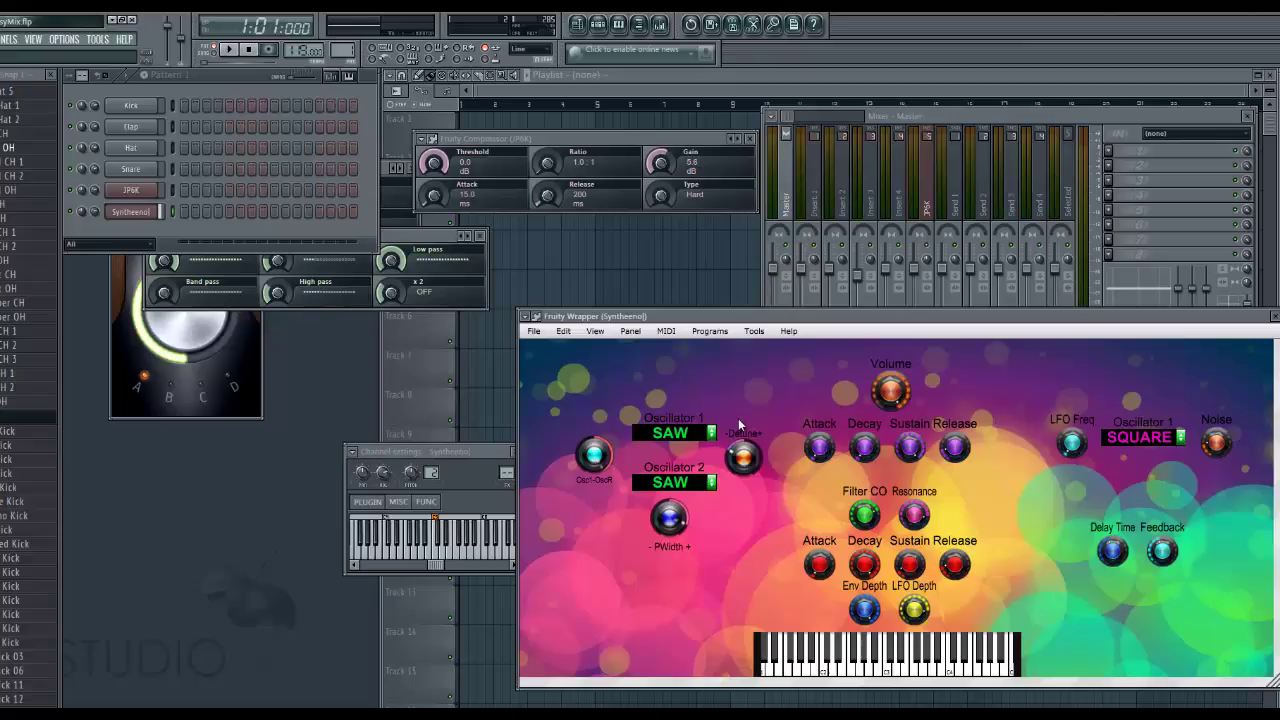
key(v)
key(b)
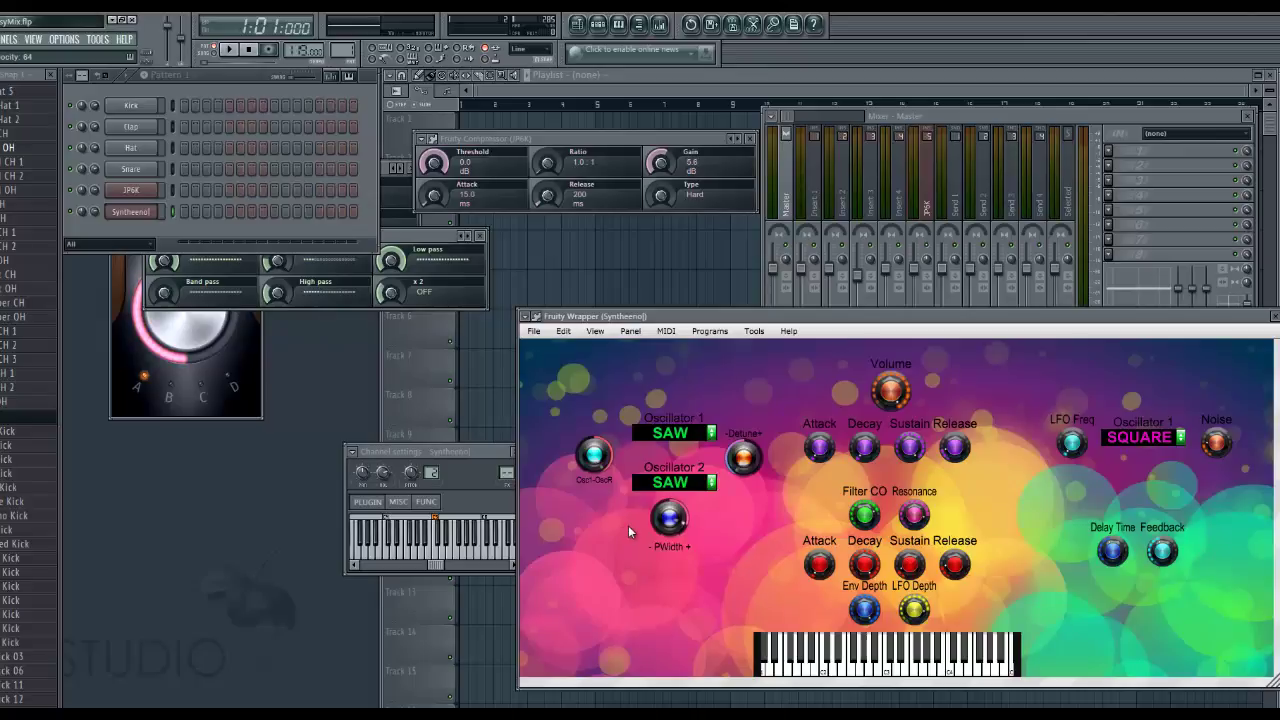
Play a run of notes up and back down Syntheeno's on-screen keyboard
click(846, 655)
click(856, 655)
click(868, 655)
click(905, 655)
click(926, 665)
click(952, 668)
click(962, 668)
click(932, 668)
click(908, 668)
click(878, 668)
click(858, 668)
click(843, 668)
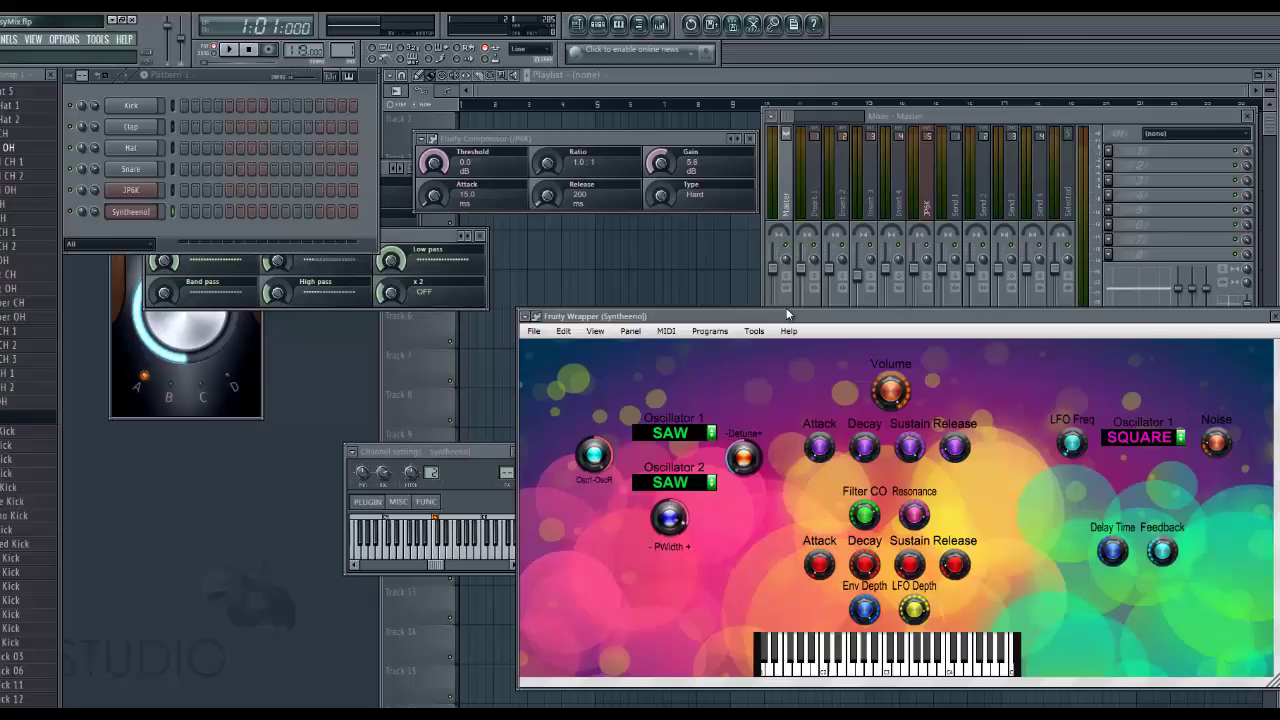
Alternate between the JP6K and Syntheeno channels to compare the two synths, finishing on JP6K
click(148, 192)
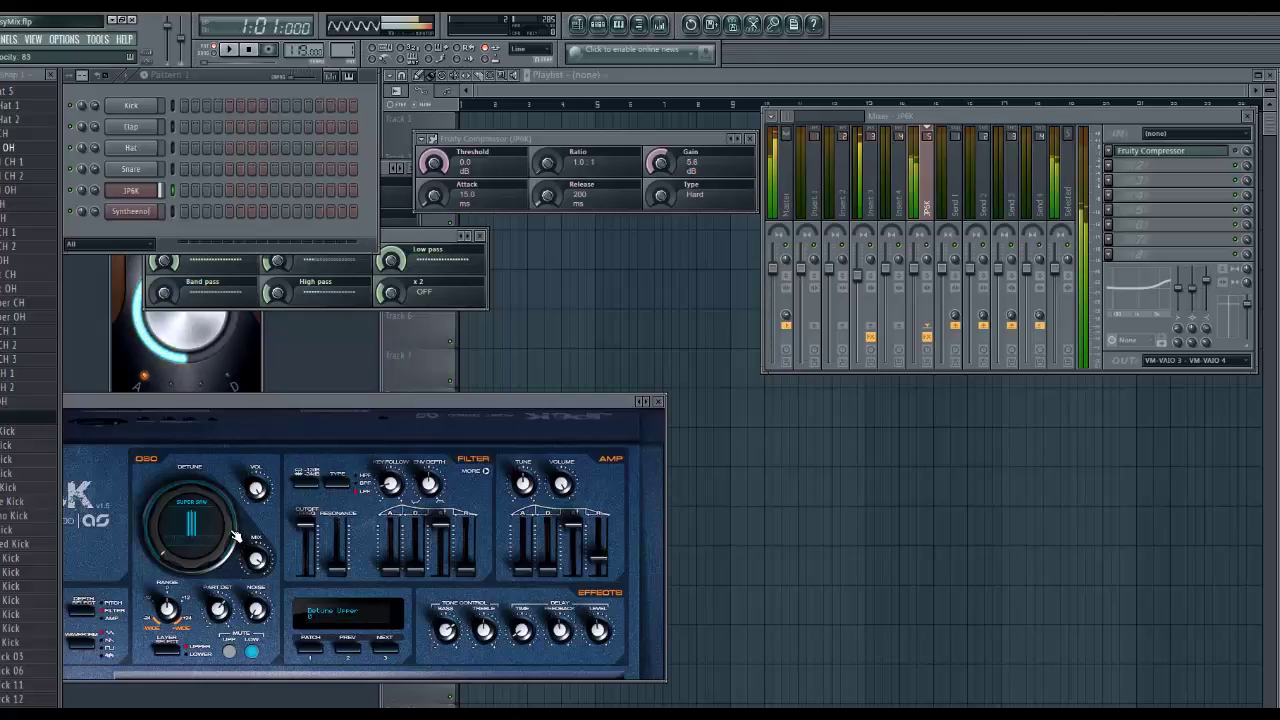
click(130, 211)
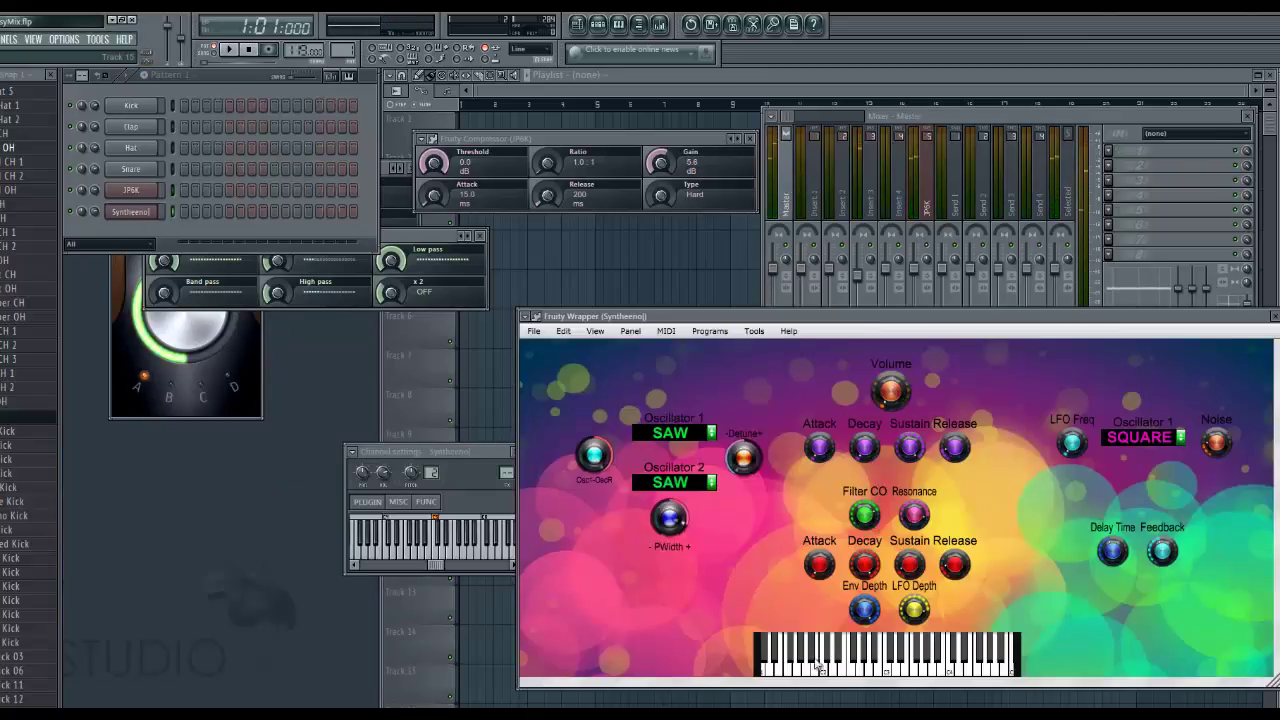
click(131, 191)
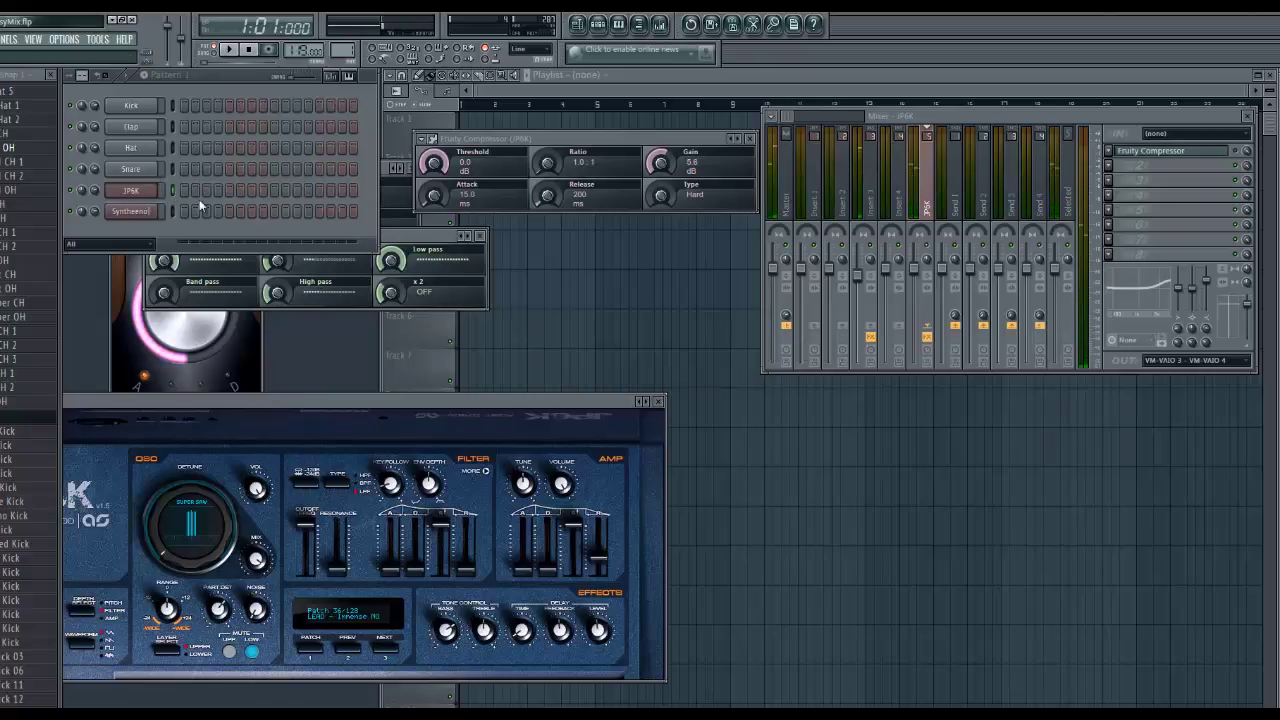
click(141, 214)
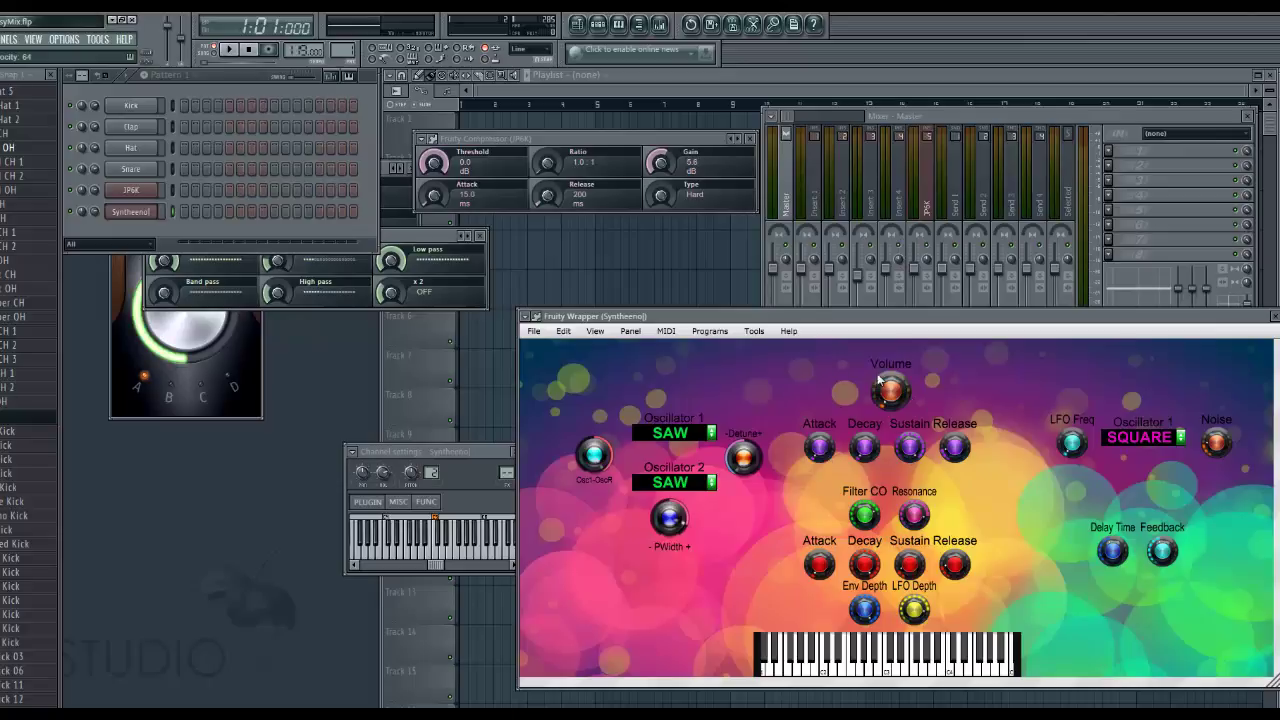
click(146, 194)
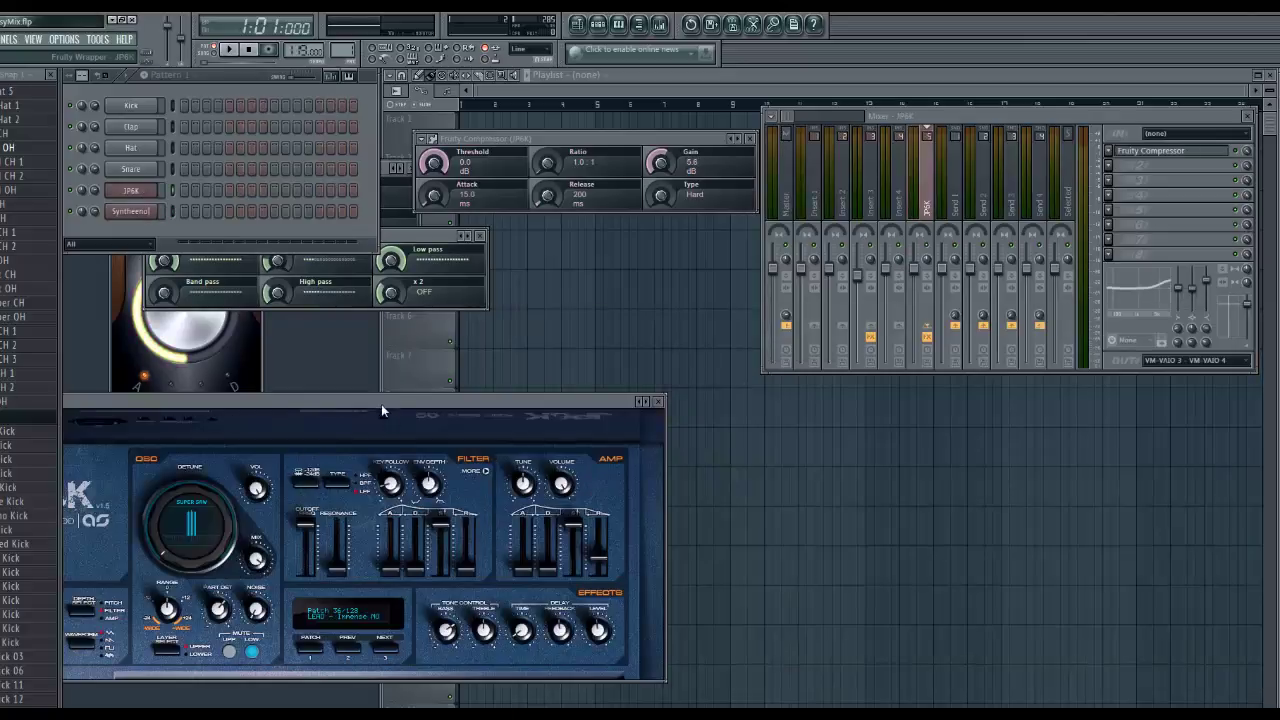
click(146, 192)
click(146, 192)
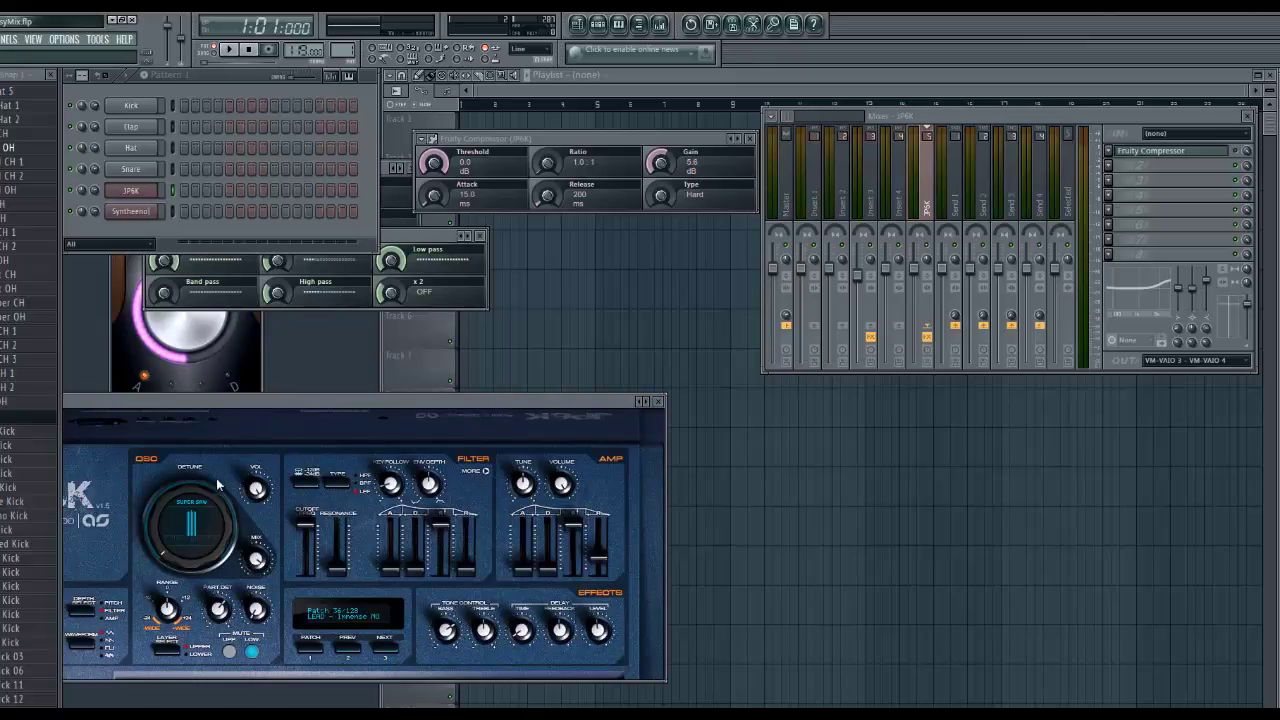
Raise the JP6K's super saw detune and adjust its master volume, comparing against Syntheeno
mouse_move(237, 541)
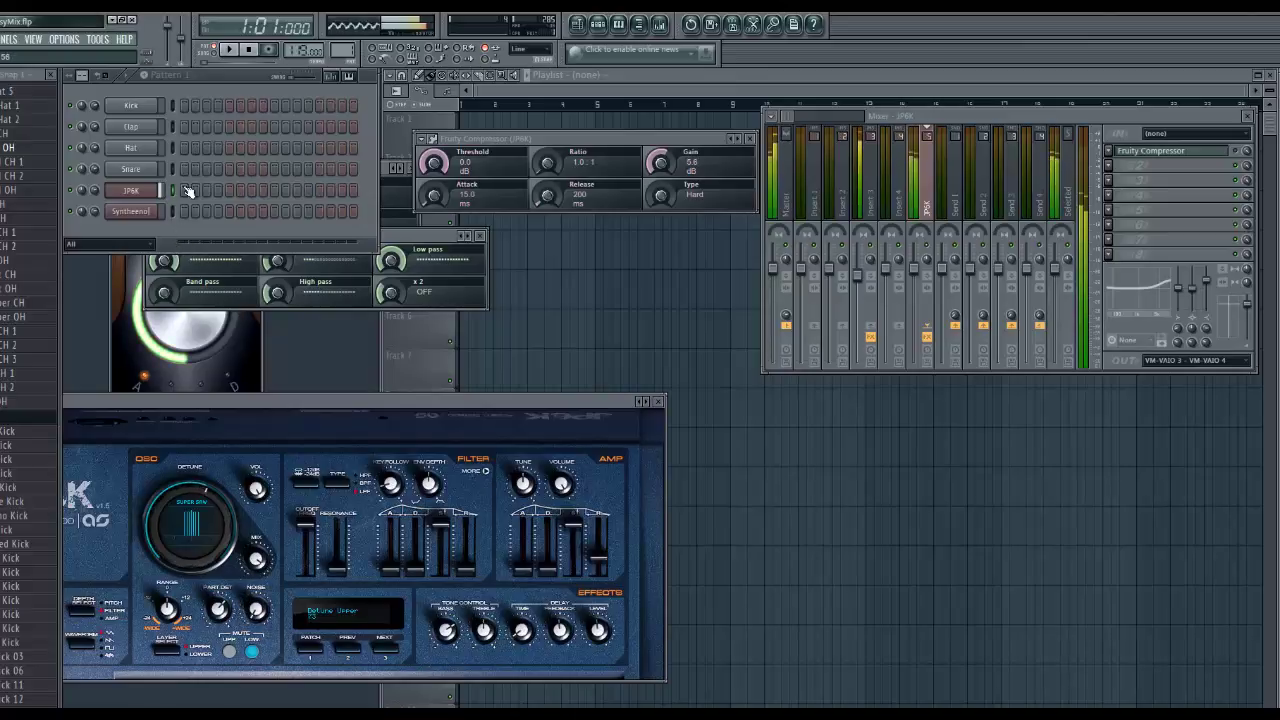
drag(240, 490, 228, 455)
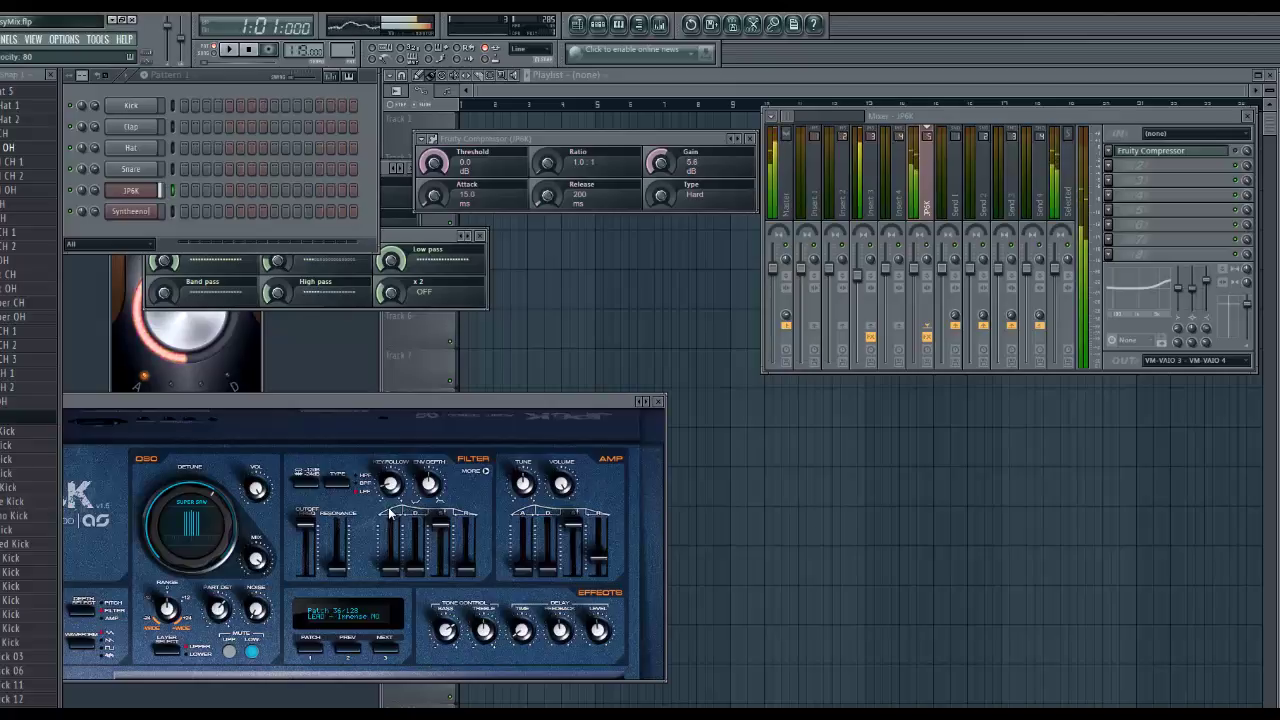
mouse_move(563, 486)
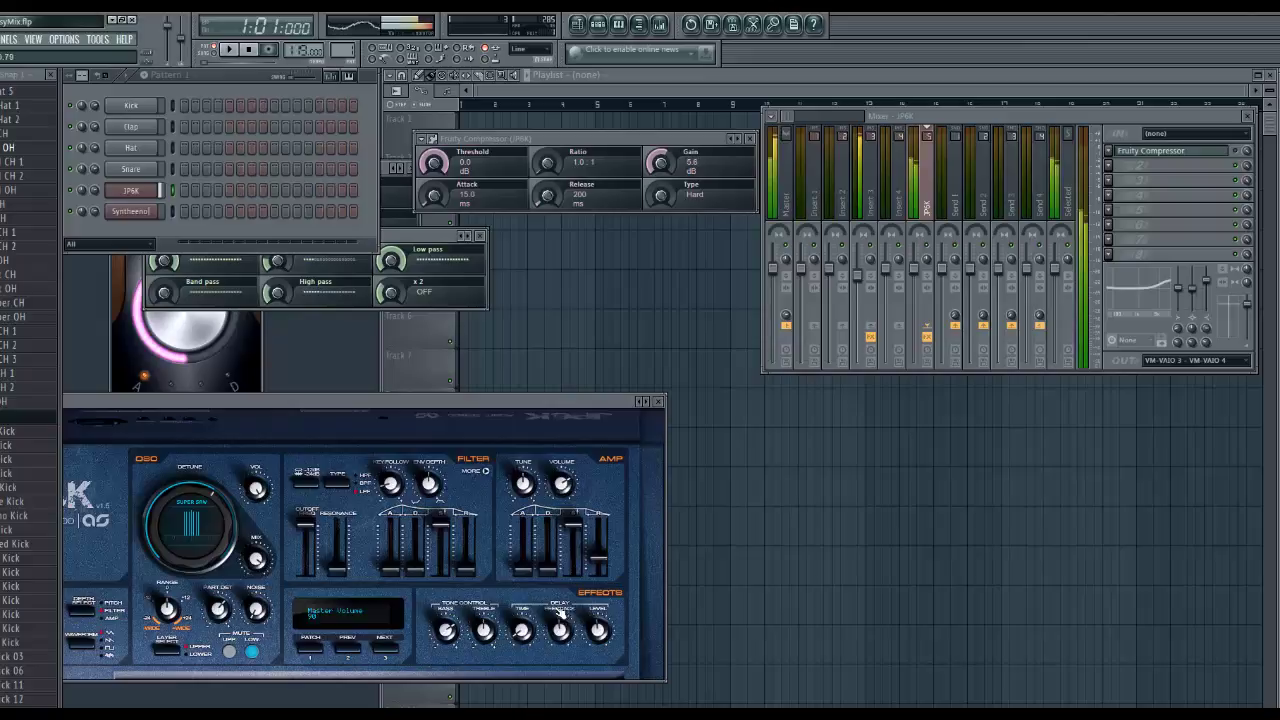
click(131, 211)
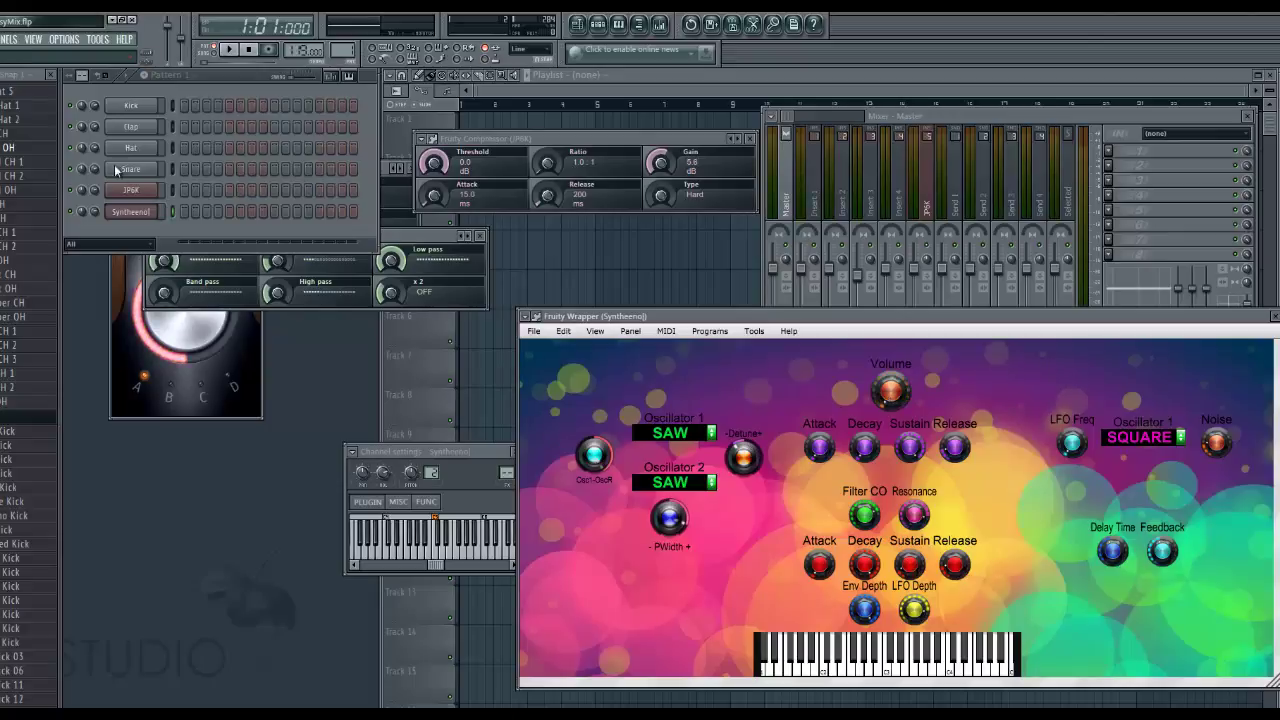
click(130, 192)
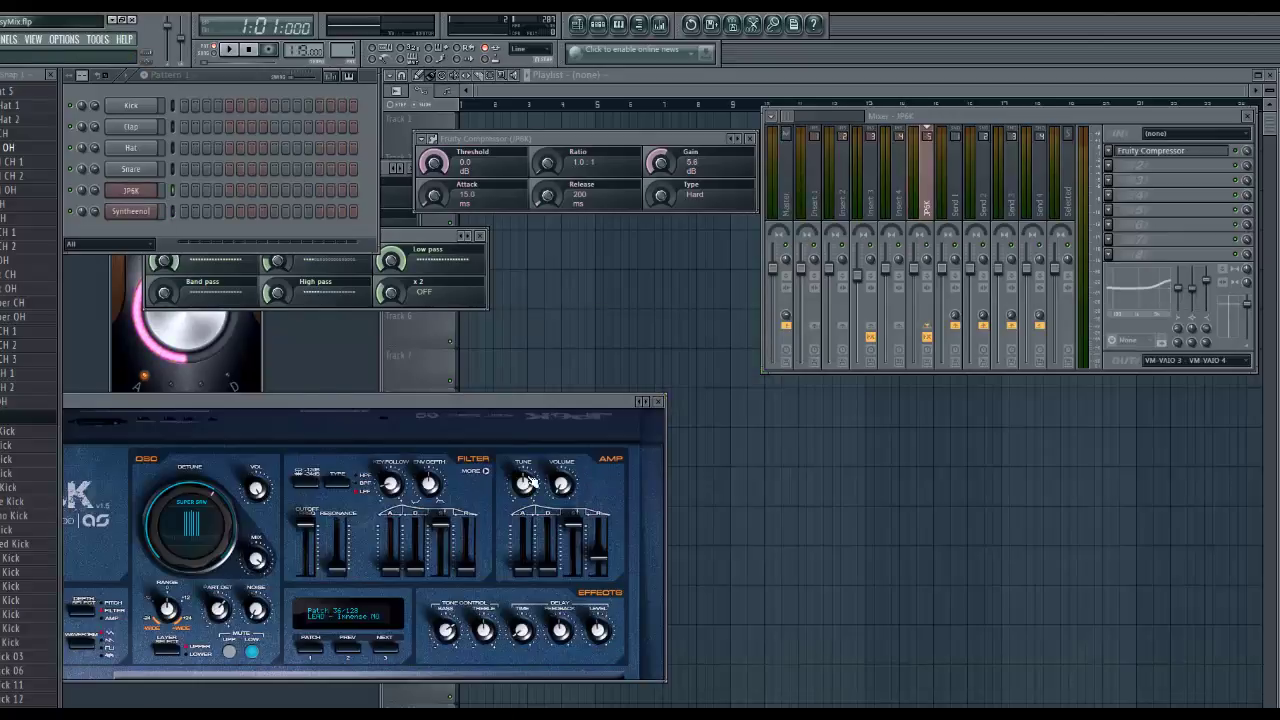
click(566, 487)
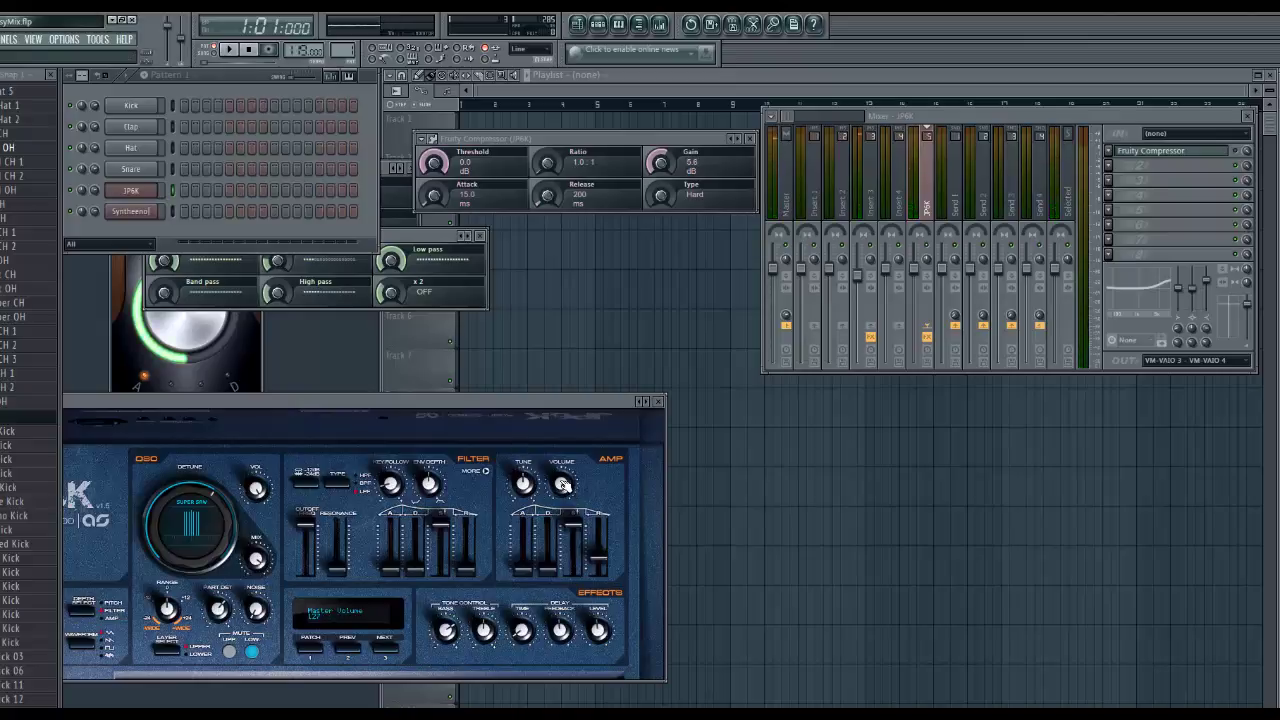
Switch from Syntheeno to JP6K and back to compare their sound and loudness
click(130, 211)
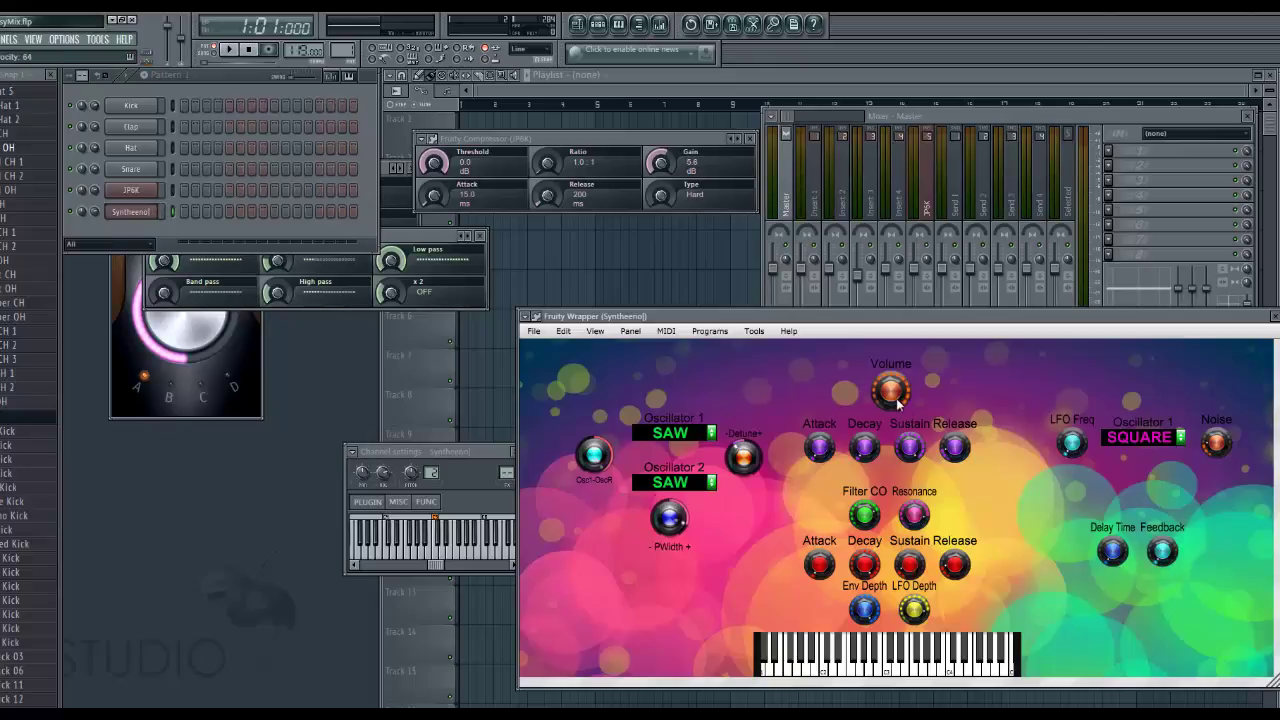
click(136, 191)
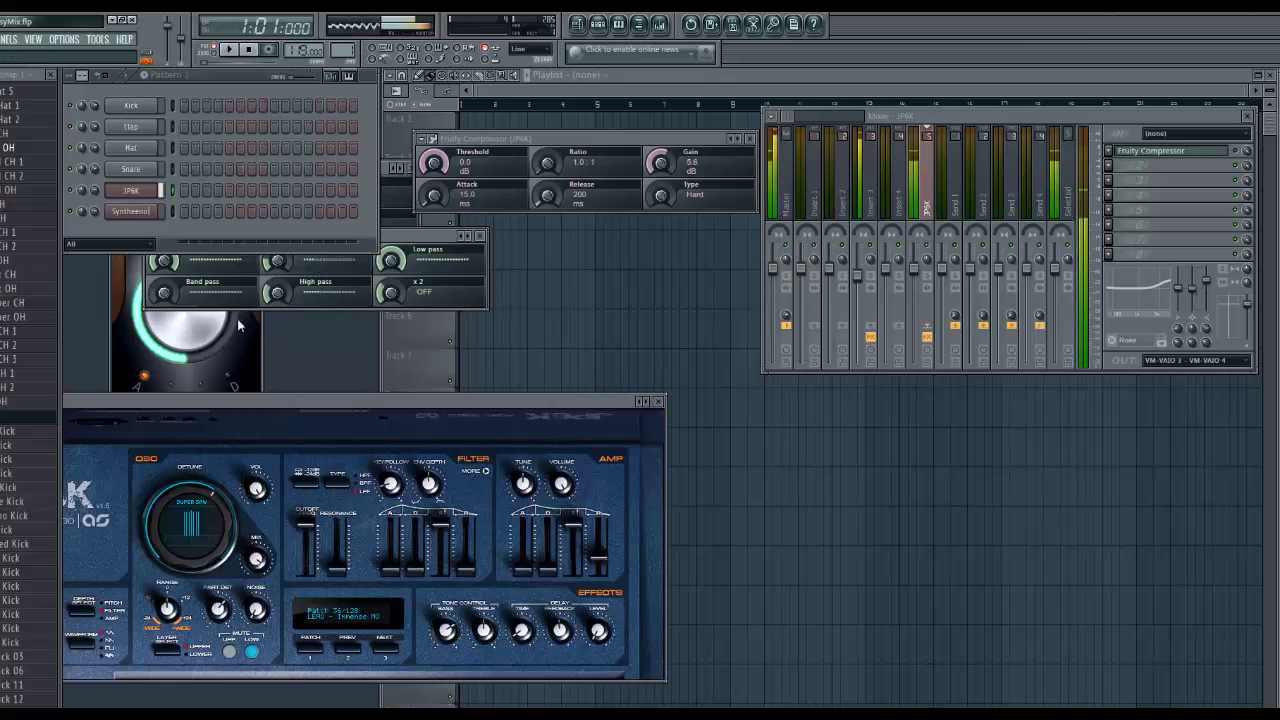
click(135, 213)
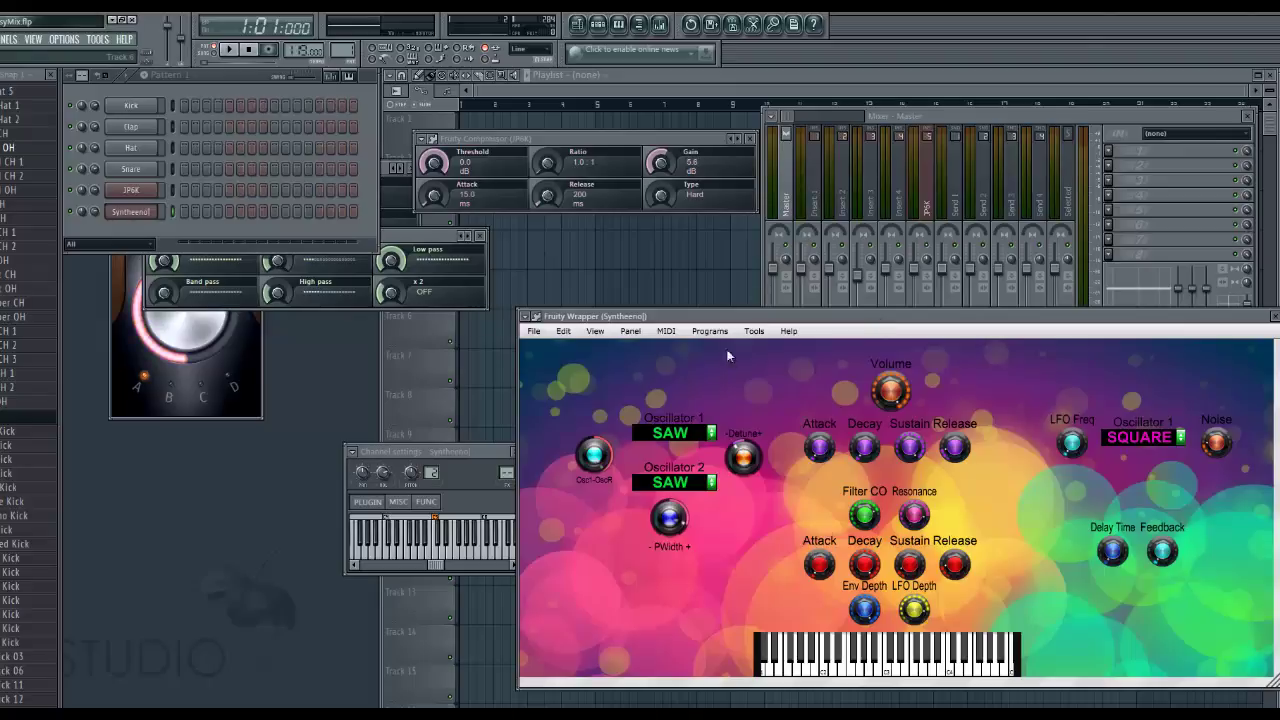
Move the Syntheeno window fully into view and fine-tune its oscillator detune
drag(831, 321, 749, 342)
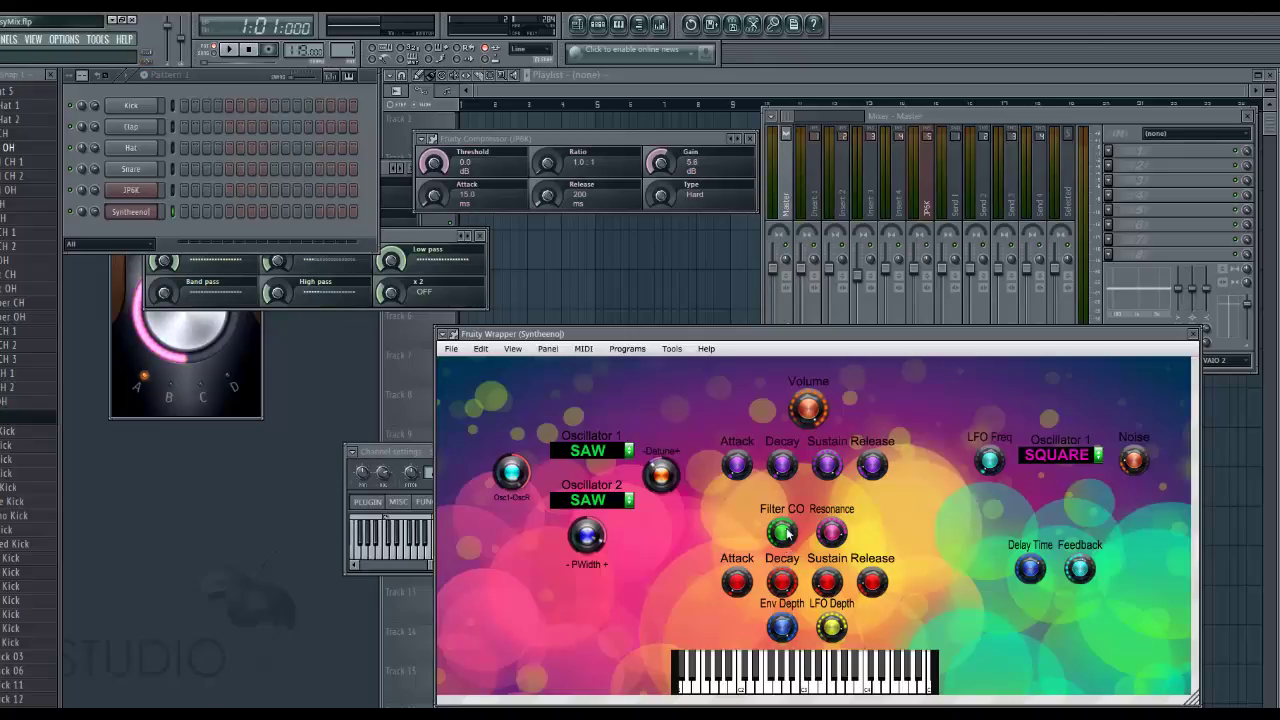
drag(661, 468, 659, 471)
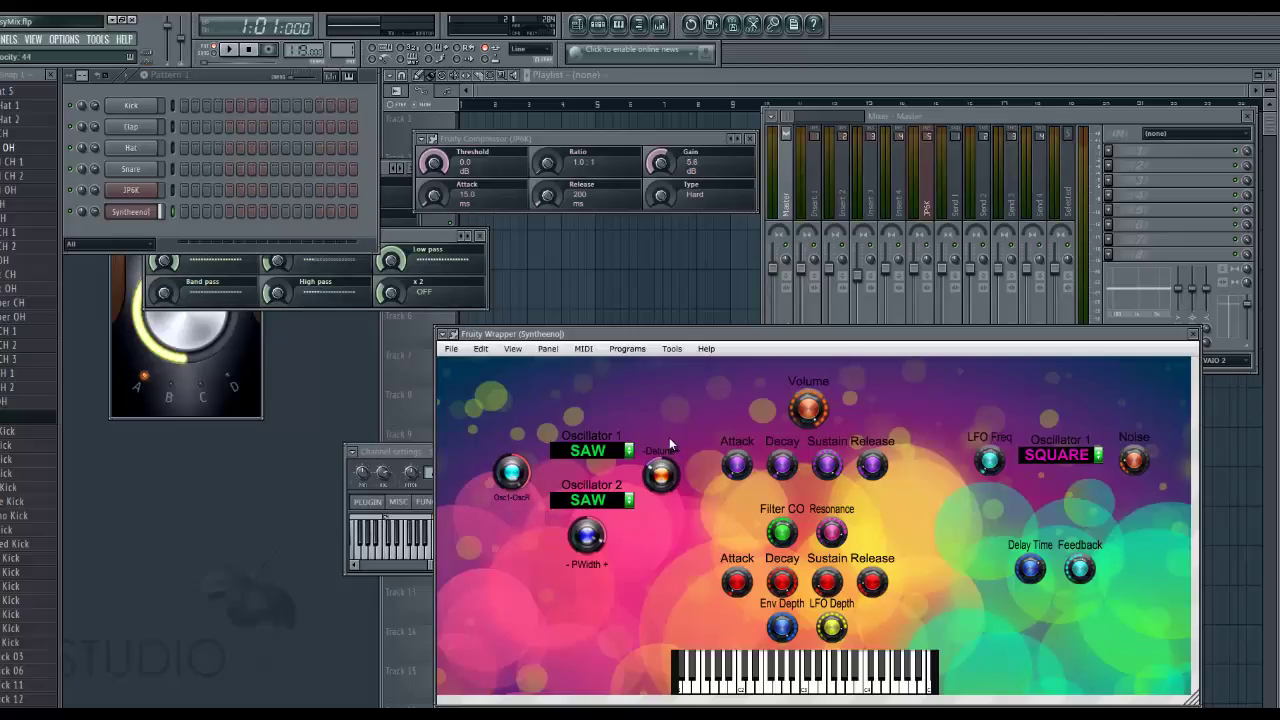
Try the SQUARE waveform on Syntheeno's oscillator 2, followed by PULSE
click(604, 502)
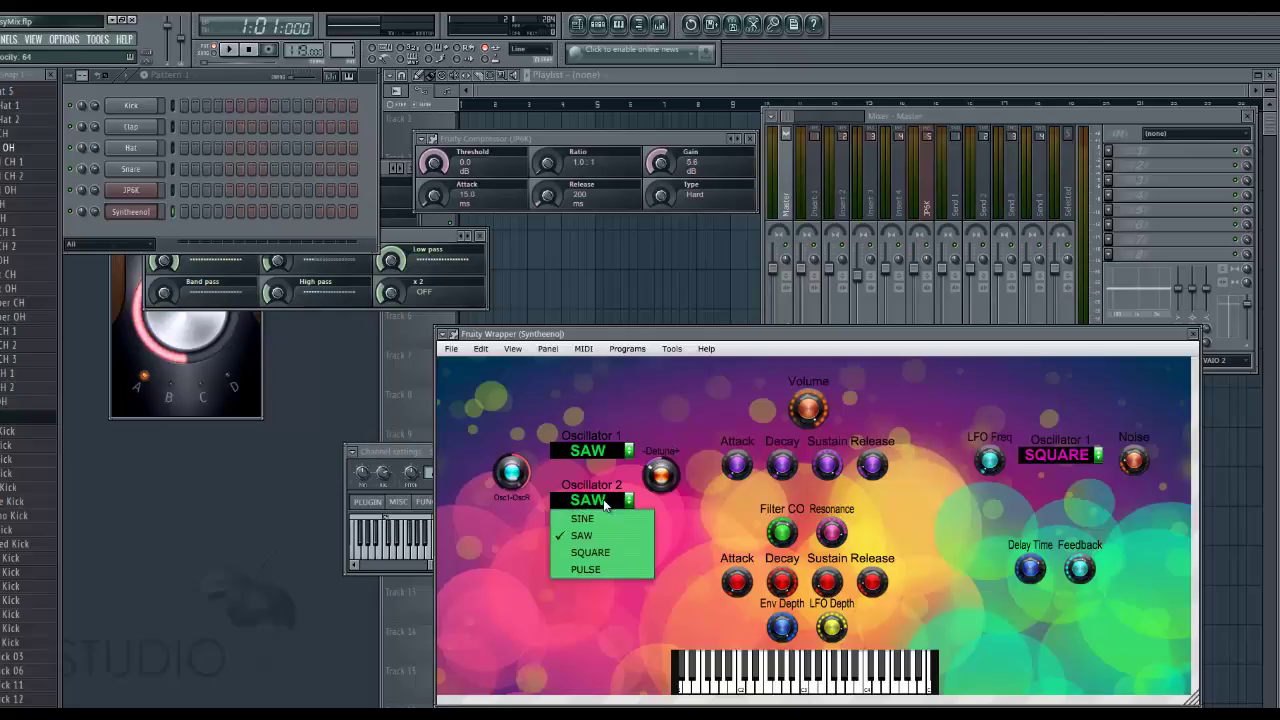
click(590, 553)
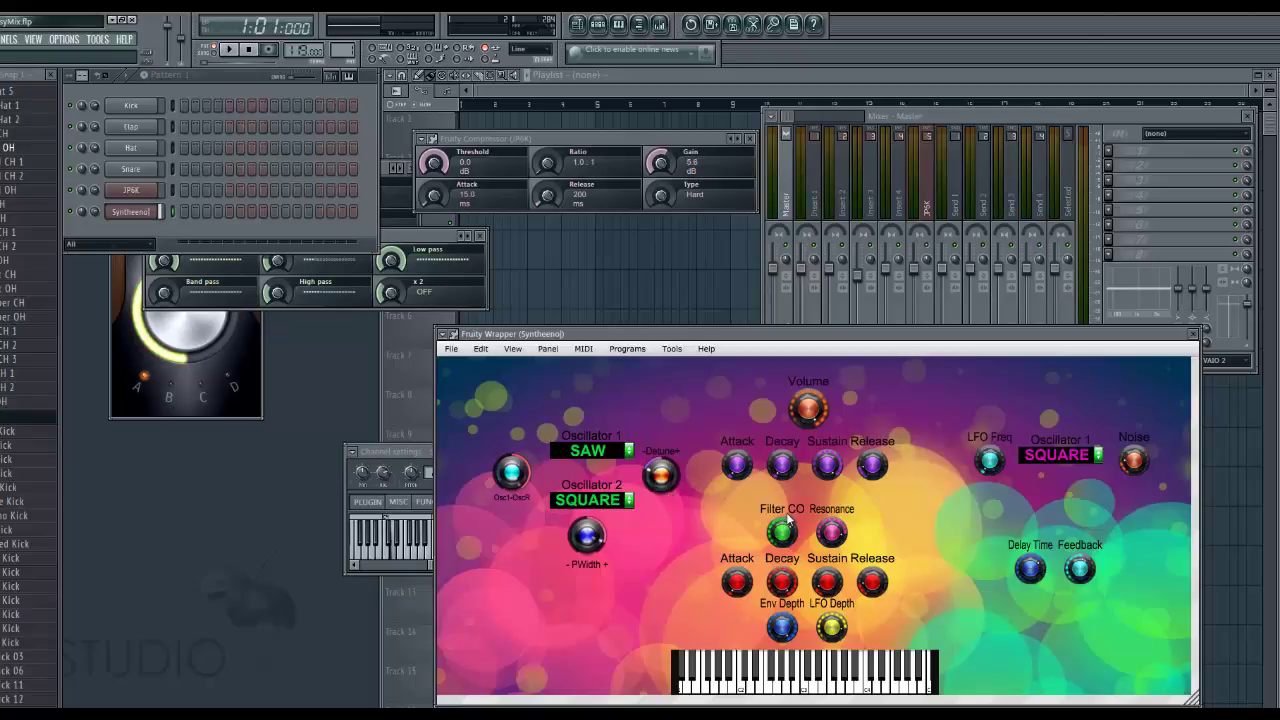
click(610, 505)
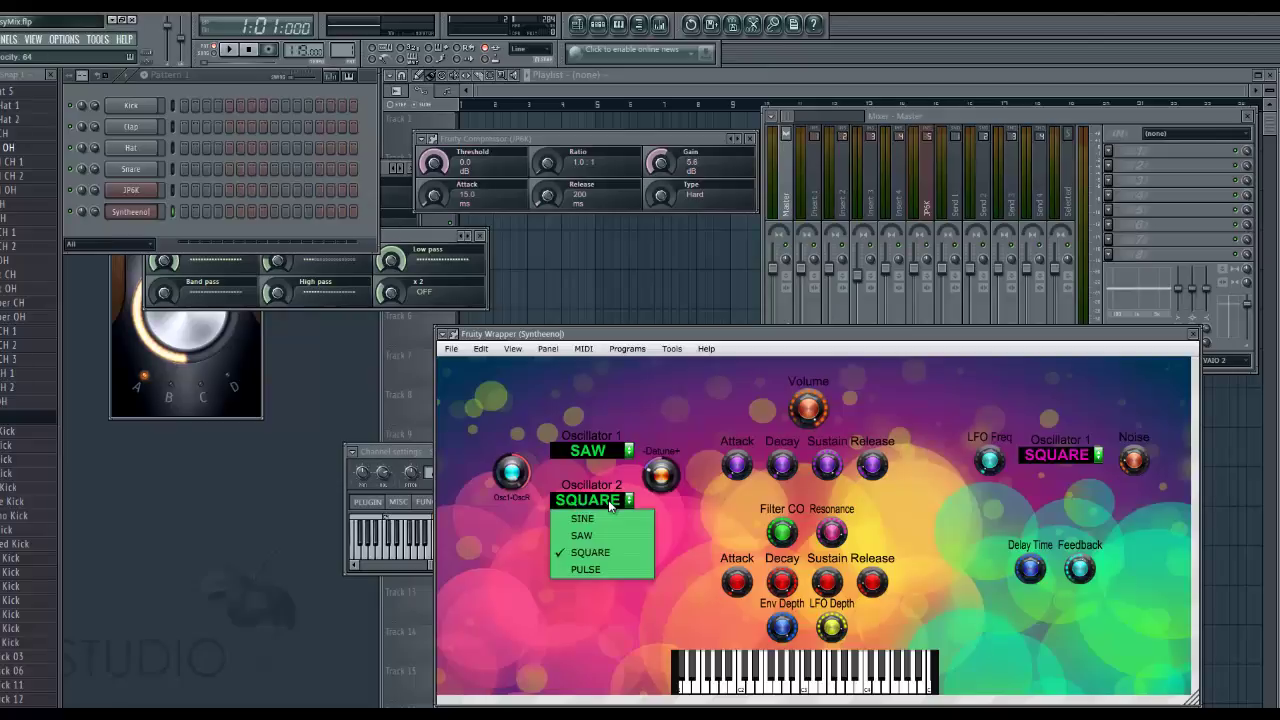
click(598, 575)
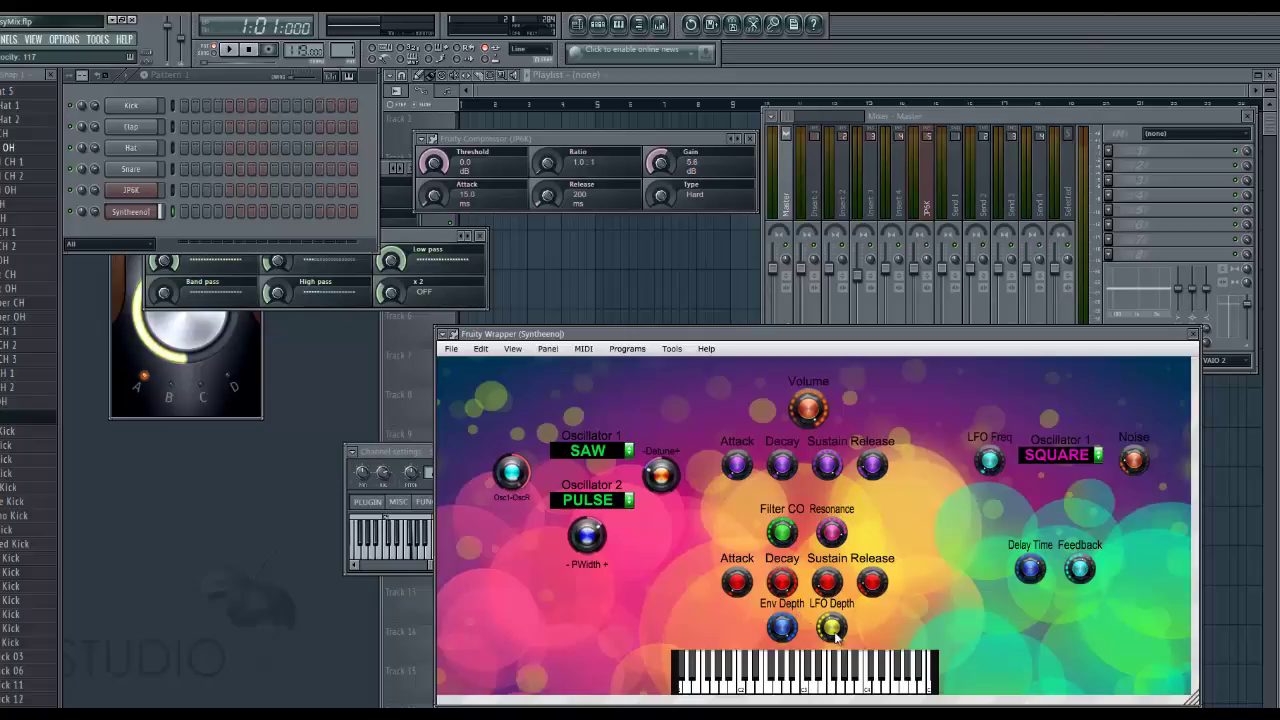
Adjust Syntheeno's LFO depth, and try the SINE waveform for the LFO before restoring SQUARE
drag(836, 638, 834, 628)
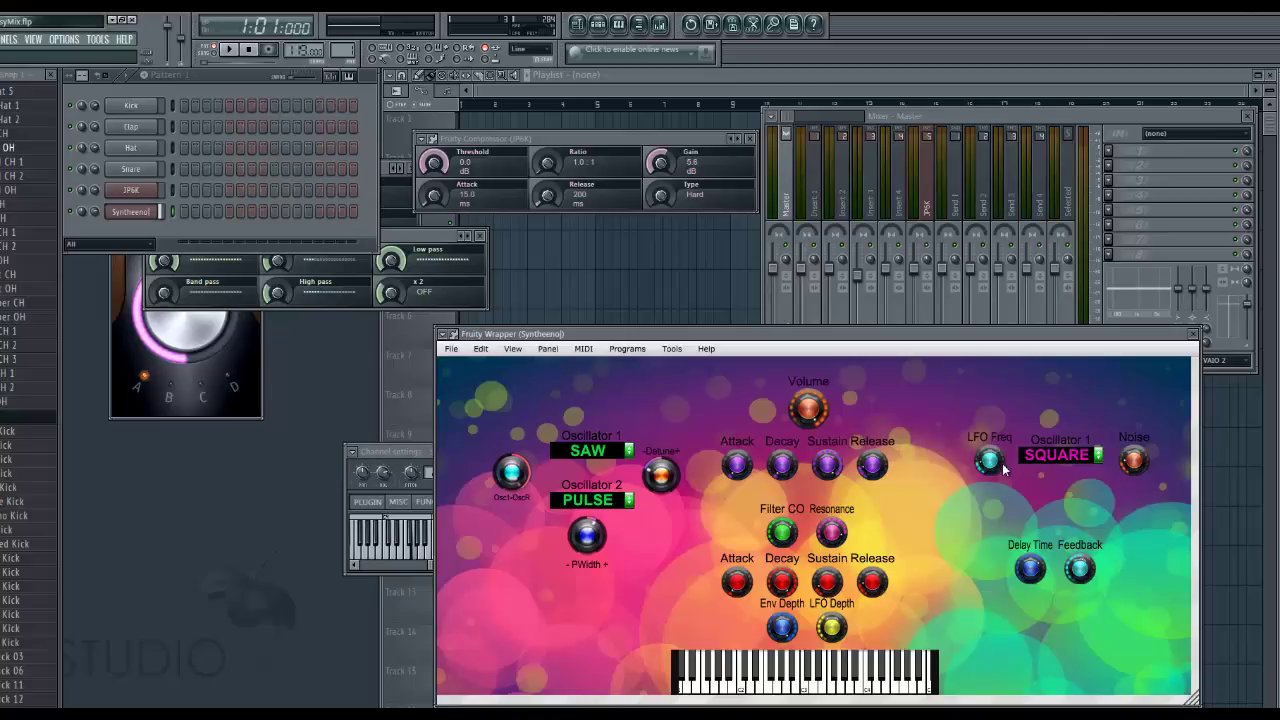
click(1067, 457)
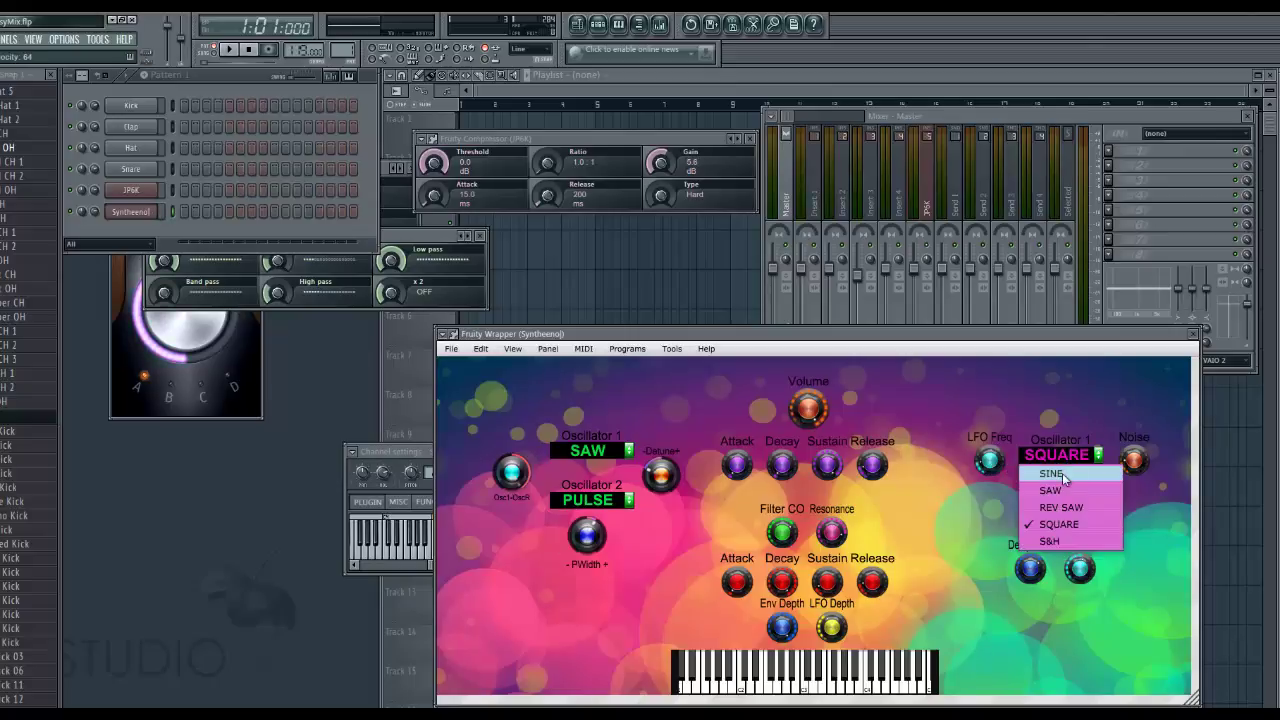
click(1062, 474)
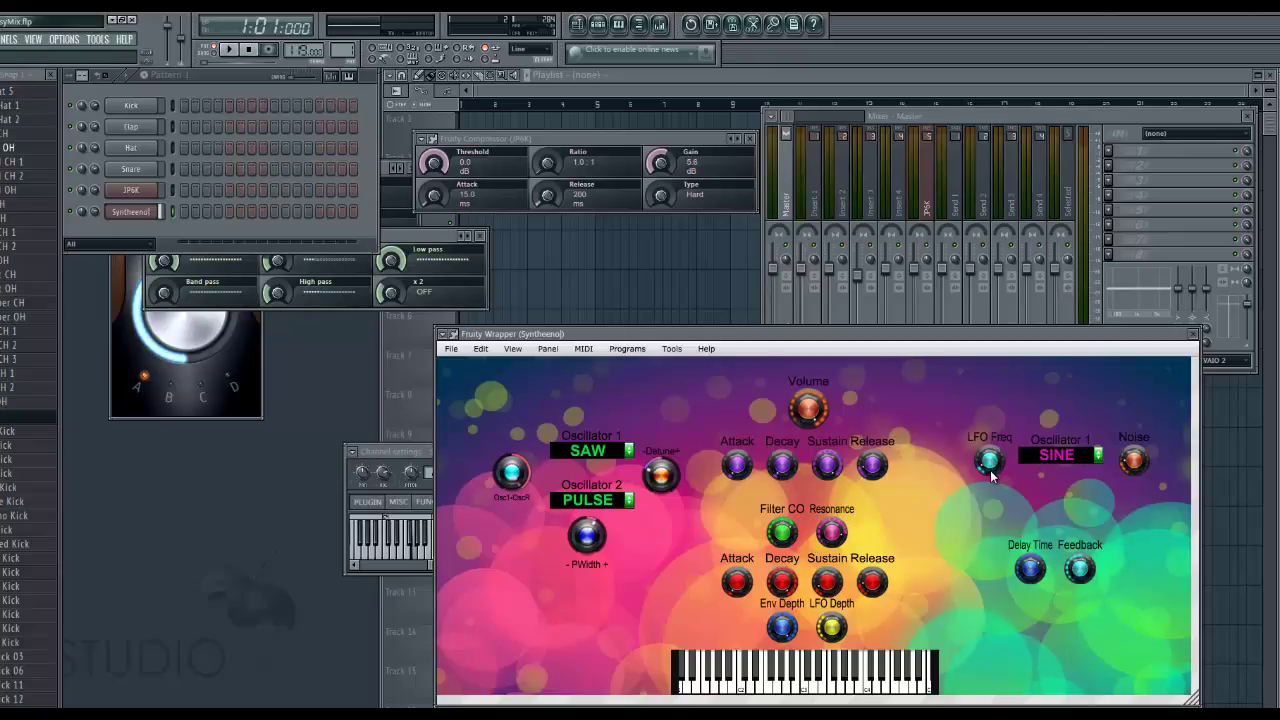
click(1065, 456)
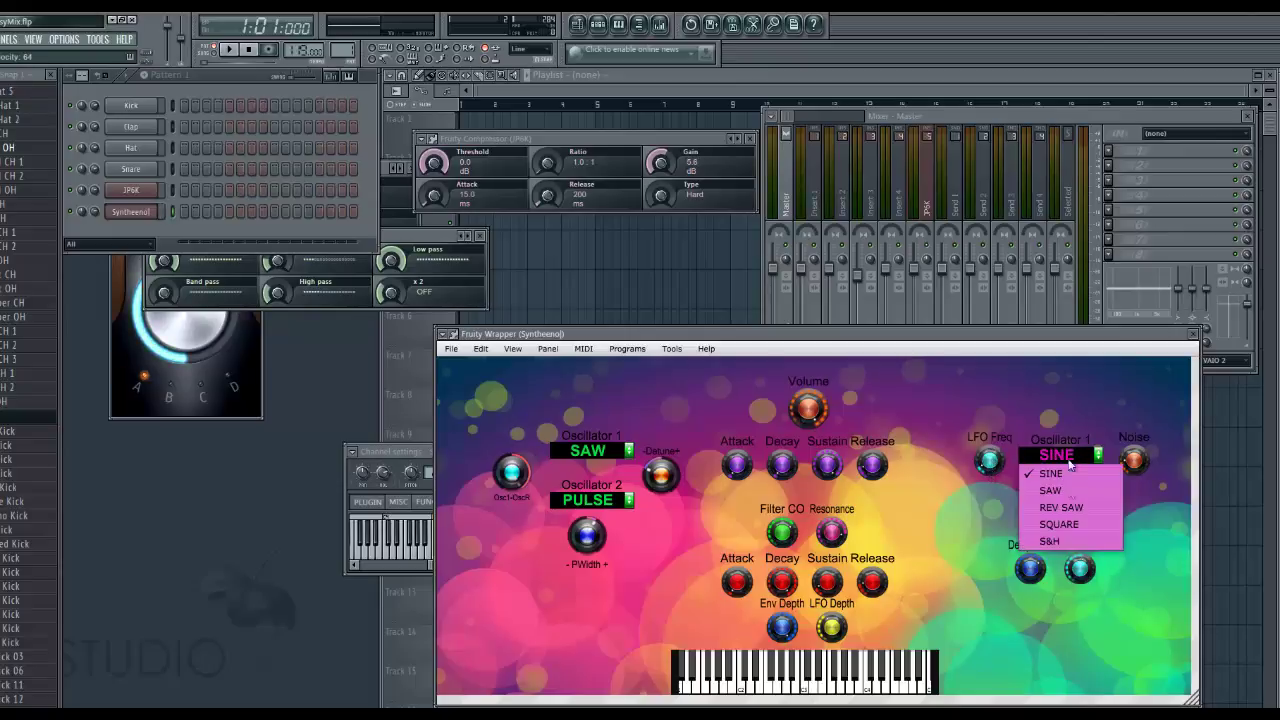
click(1060, 524)
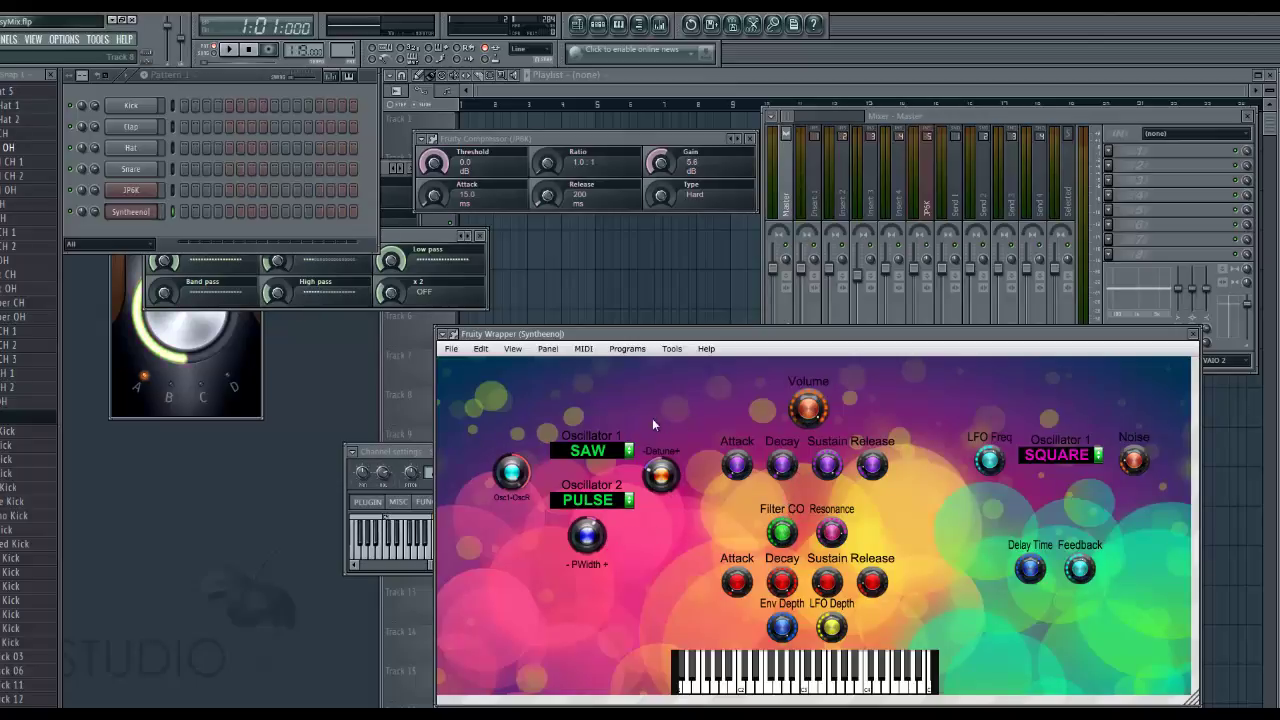
Set Syntheeno's oscillator 2 to SAW and readjust the LFO depth and detune
click(591, 503)
click(586, 534)
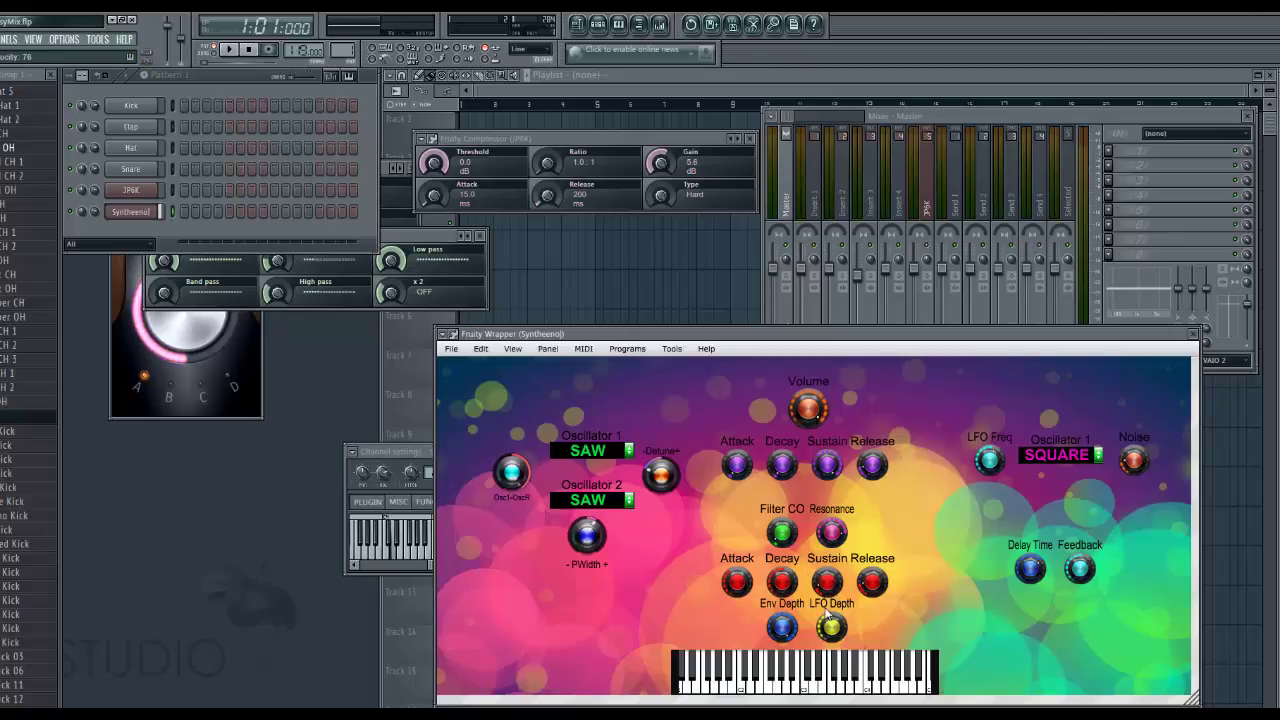
mouse_move(826, 621)
mouse_down()
mouse_move(826, 640)
mouse_move(823, 629)
mouse_up()
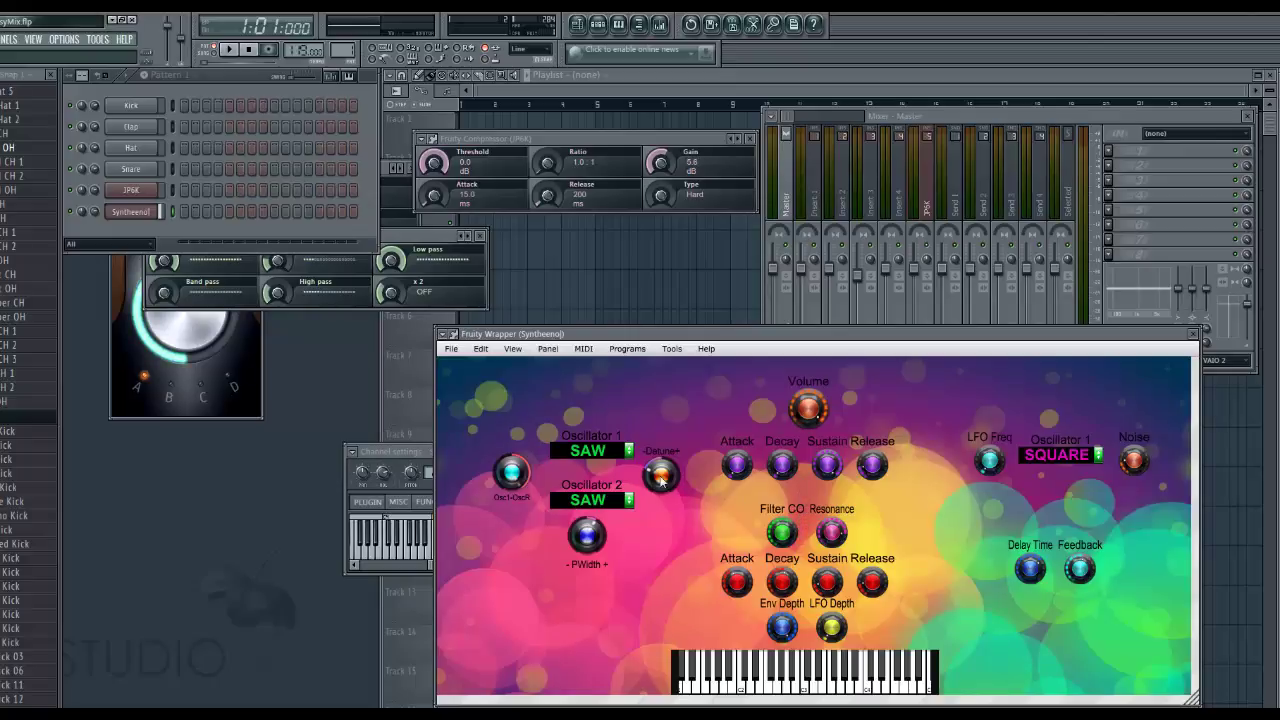
mouse_move(671, 455)
mouse_down()
mouse_move(671, 503)
mouse_move(679, 468)
mouse_up()
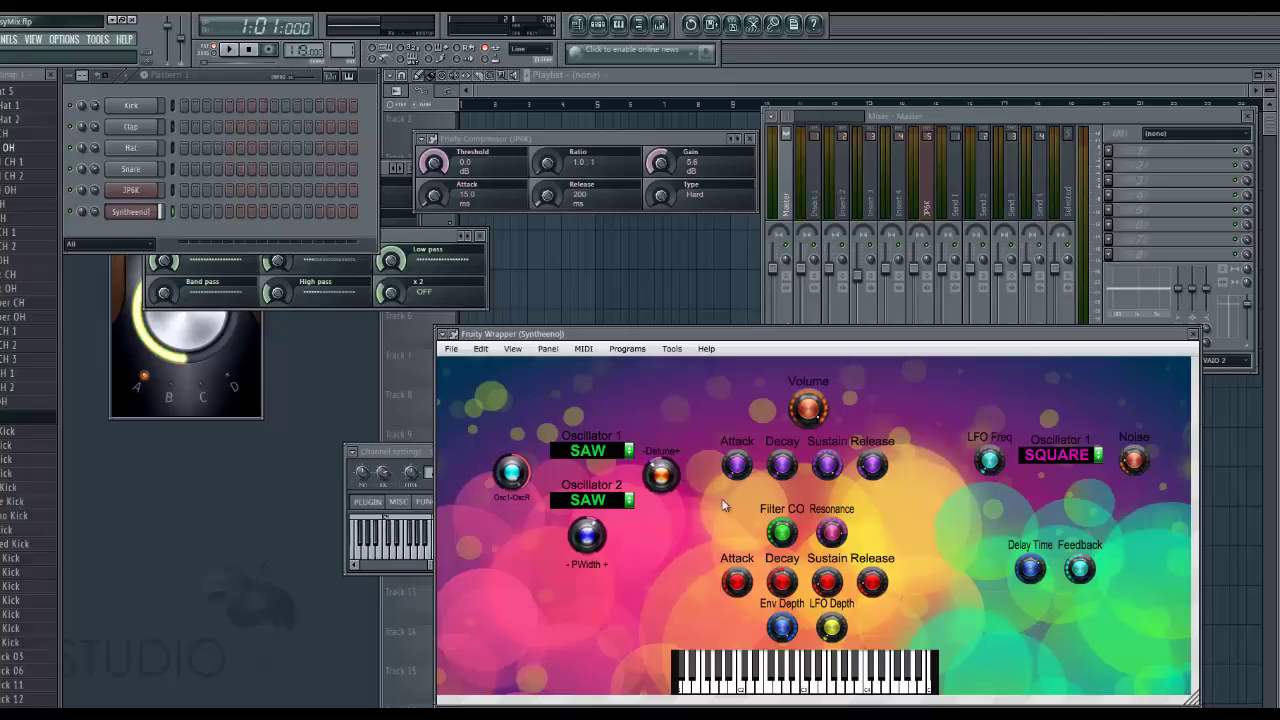